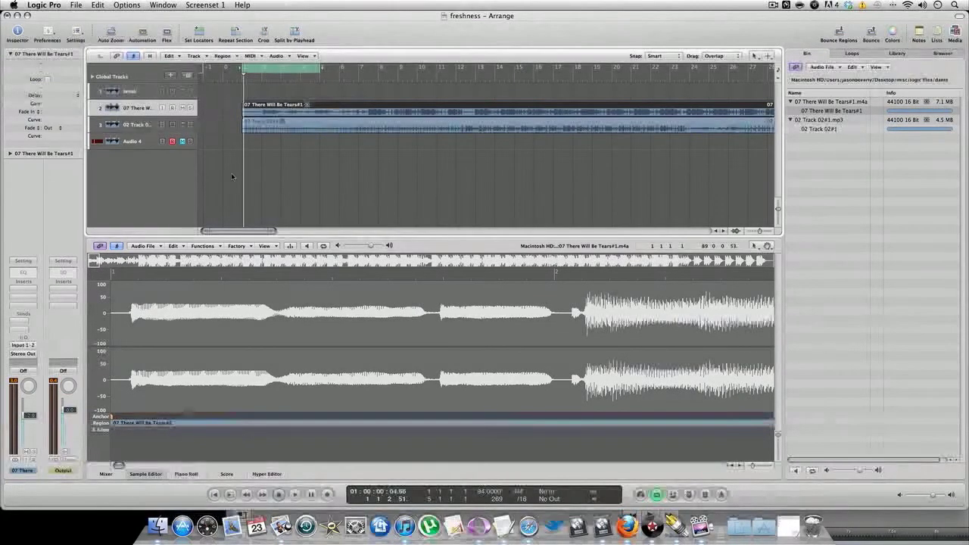
- Play region 02 Track 02#1 in the Sample Editor and select its opening section, about 2 bars 3 beats long
click(307, 132)
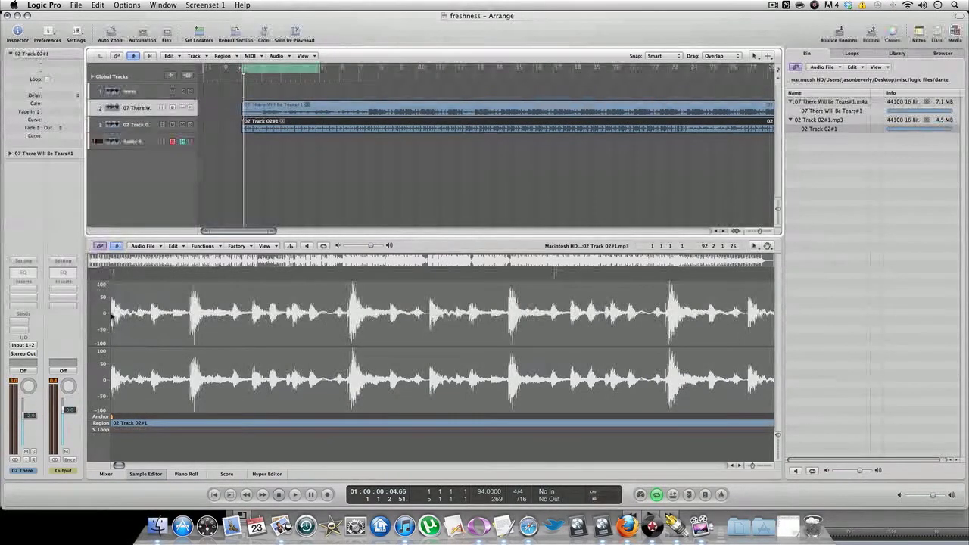
key(super+a)
key(alt+space)
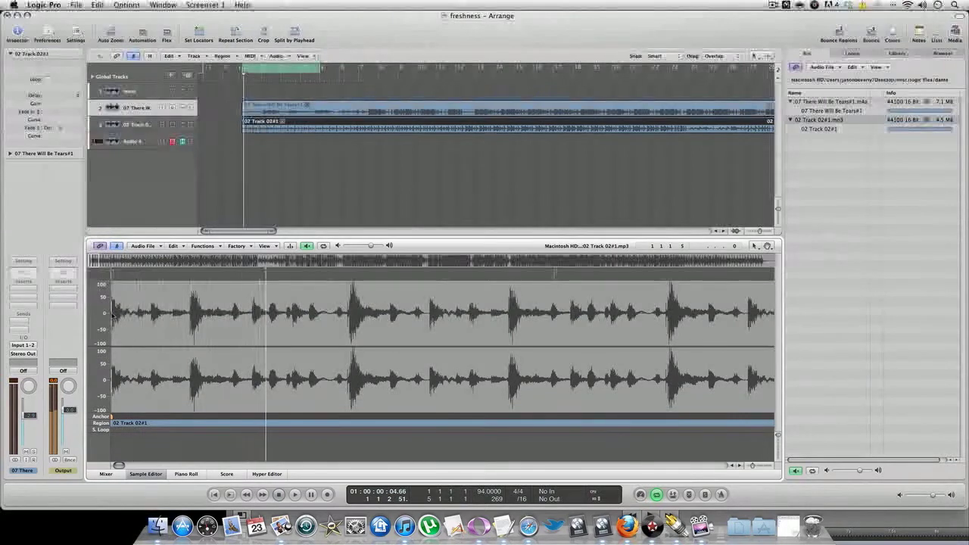
drag(113, 316, 326, 386)
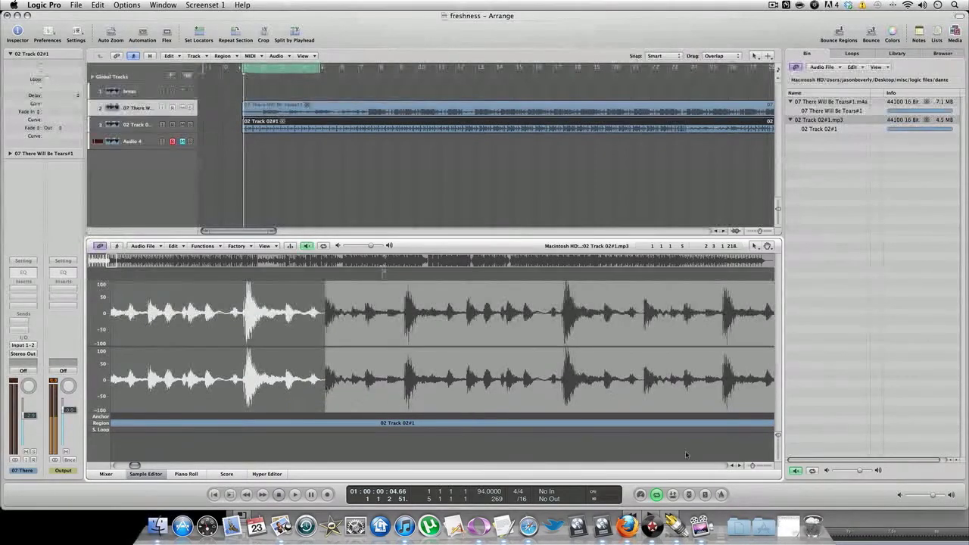
- Audition the selected opening section of the track and create a new region from it
drag(752, 464, 739, 469)
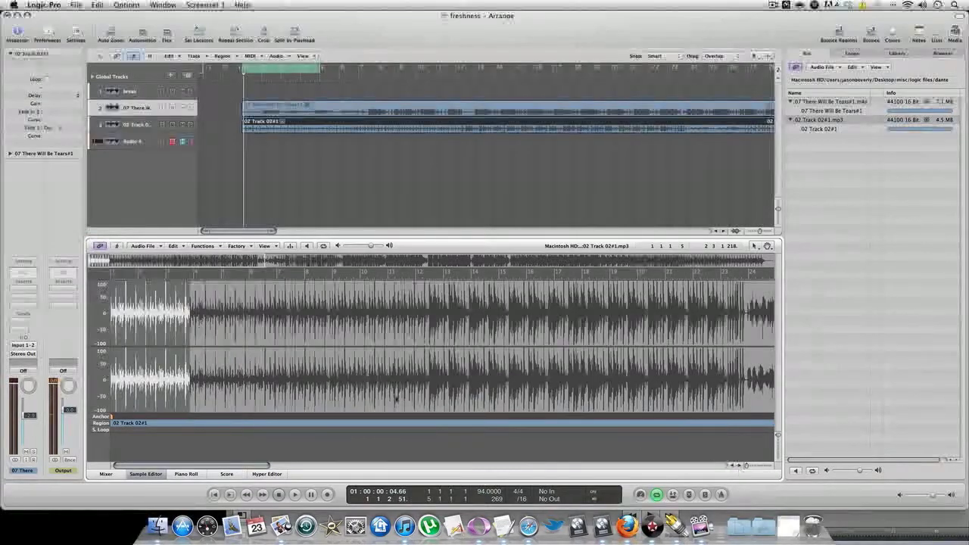
scroll(384, 393, right, 1)
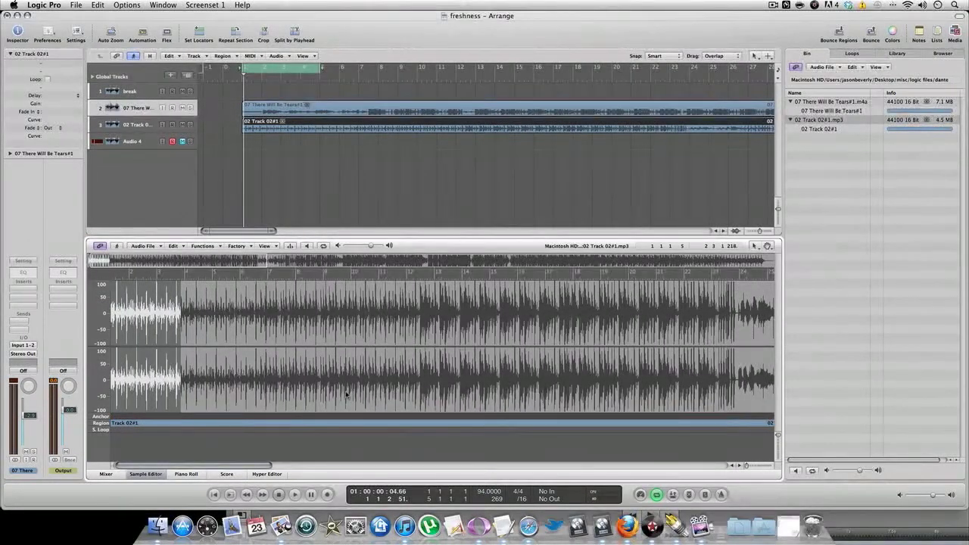
key(alt+space)
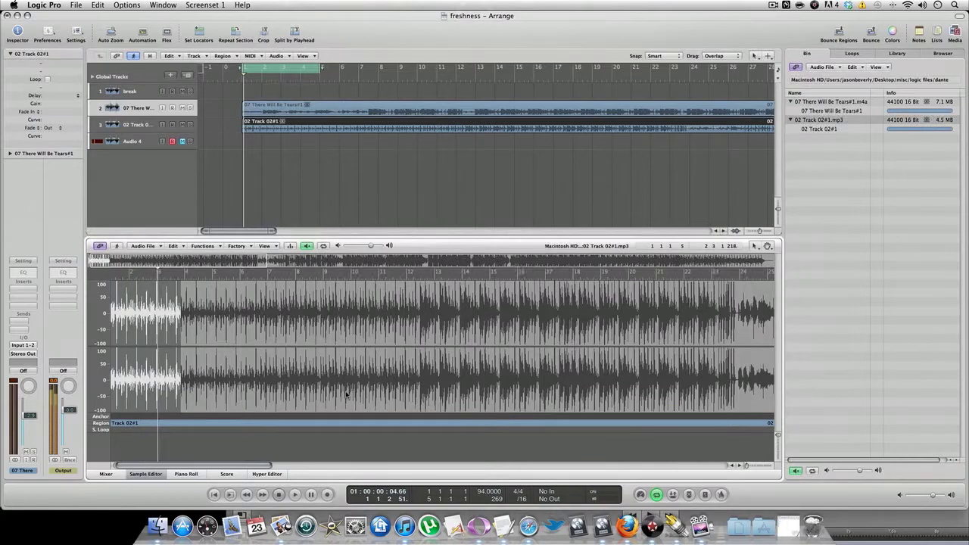
key(space)
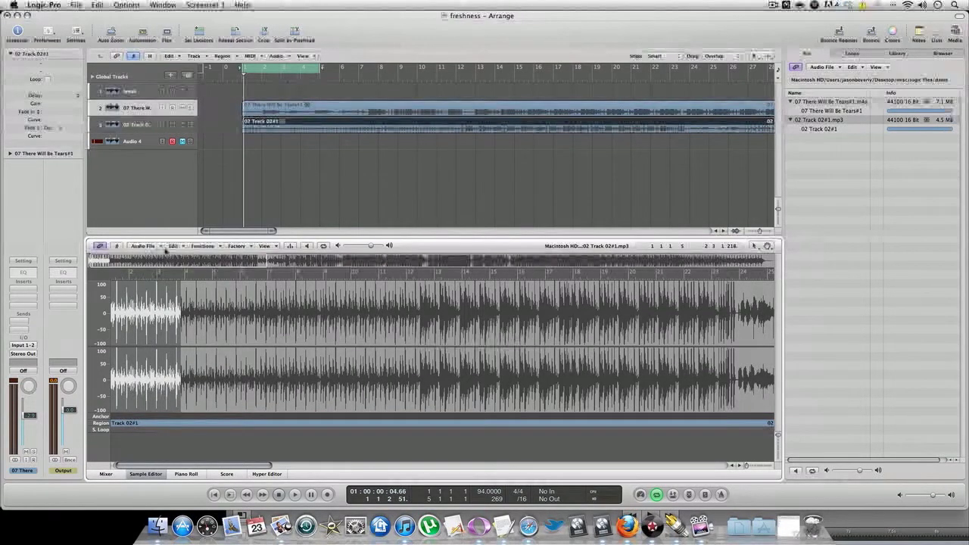
click(173, 246)
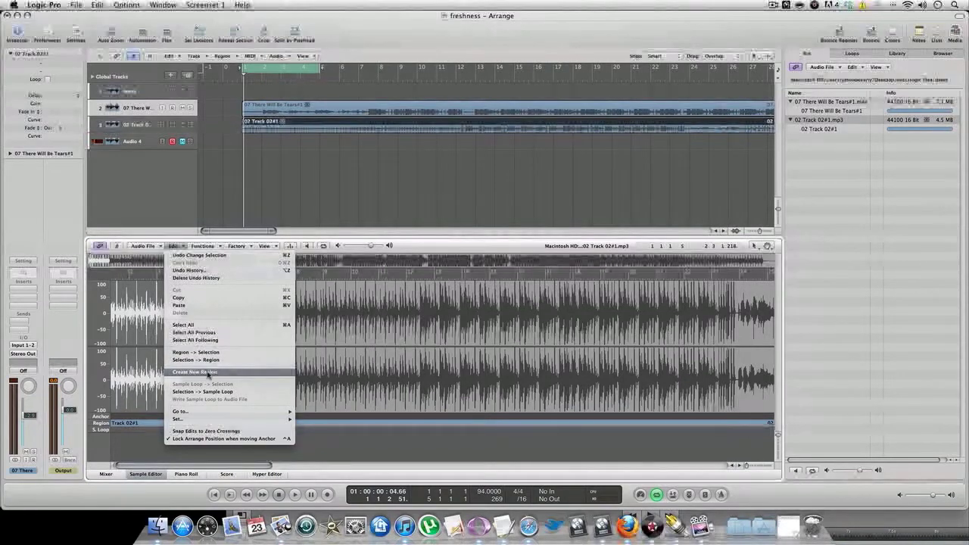
click(209, 373)
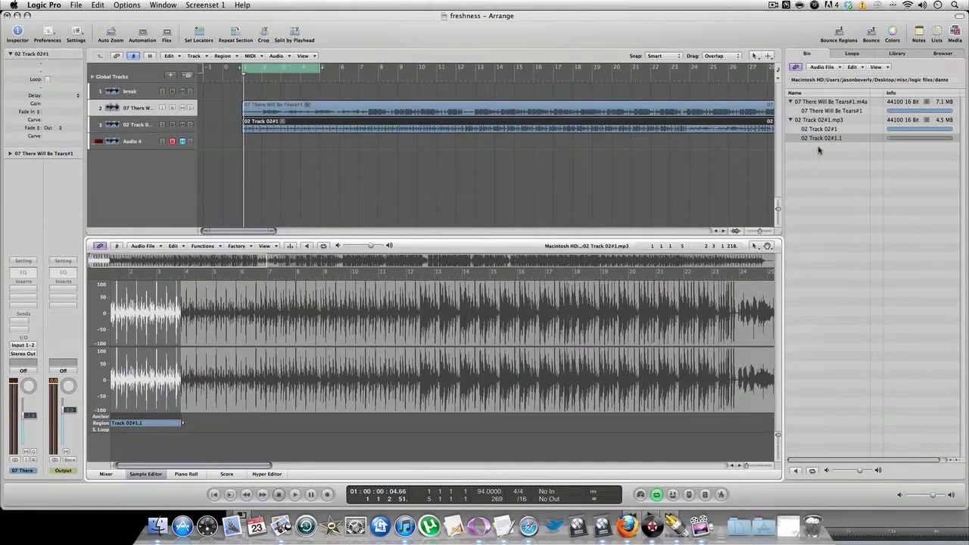
- Place region 02 Track 02#1.1 on a new track, make it the first track, and align the region to bar 1
drag(825, 138, 304, 159)
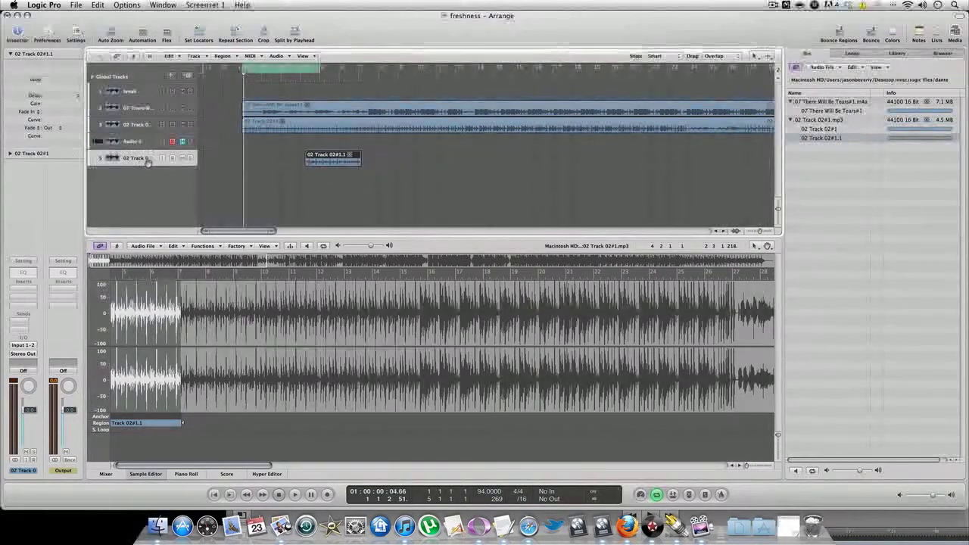
drag(148, 162, 153, 91)
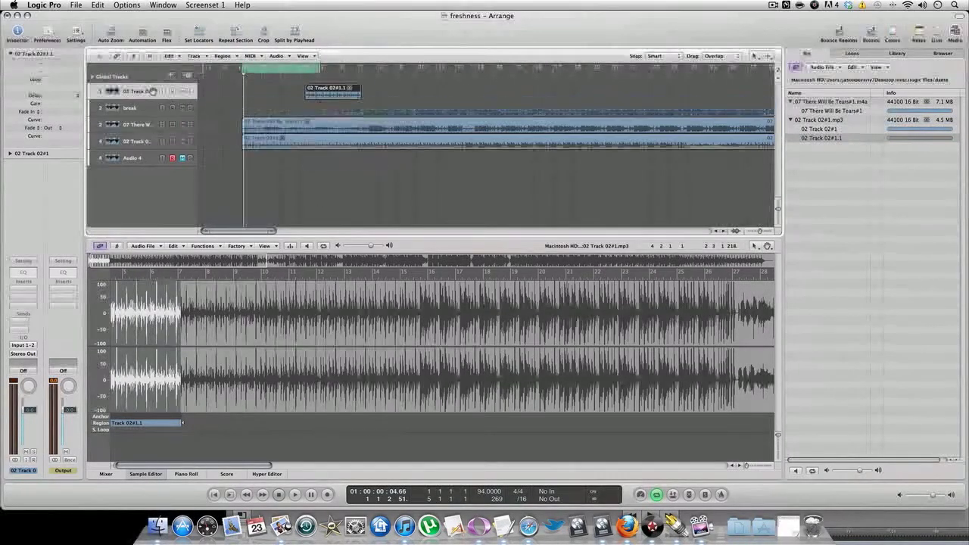
drag(331, 88, 269, 88)
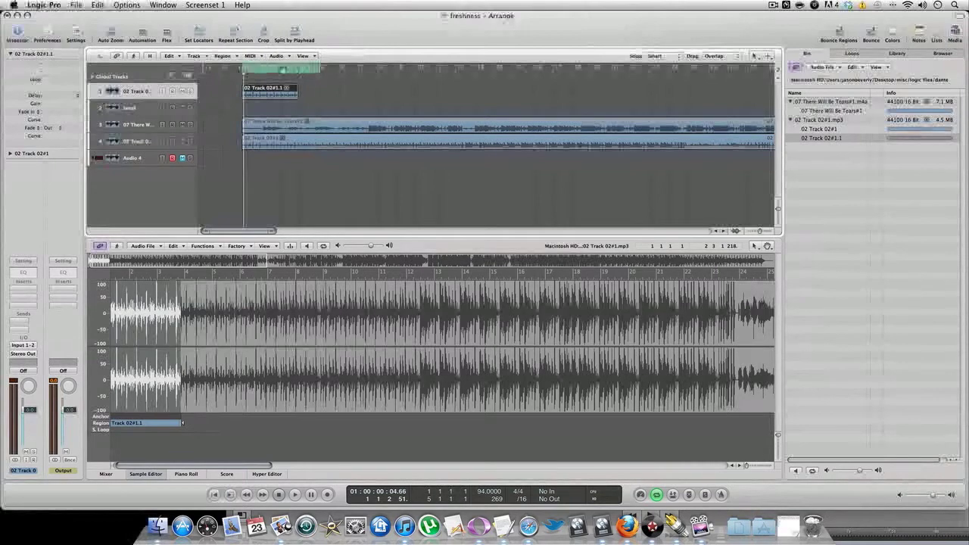
click(312, 99)
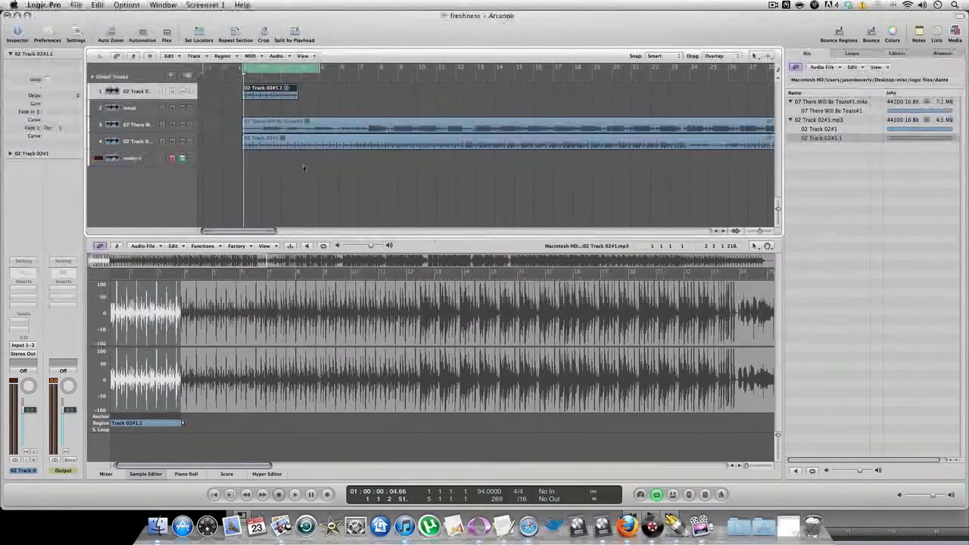
- Try time stretching region 02 Track 02#1.1 to the locators, converting it to an uncompressed audio file
click(277, 56)
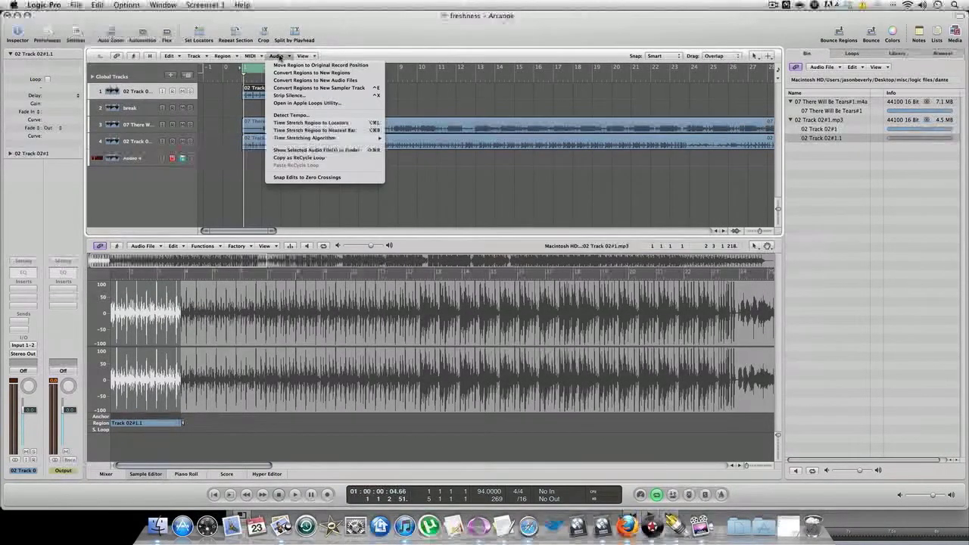
click(325, 122)
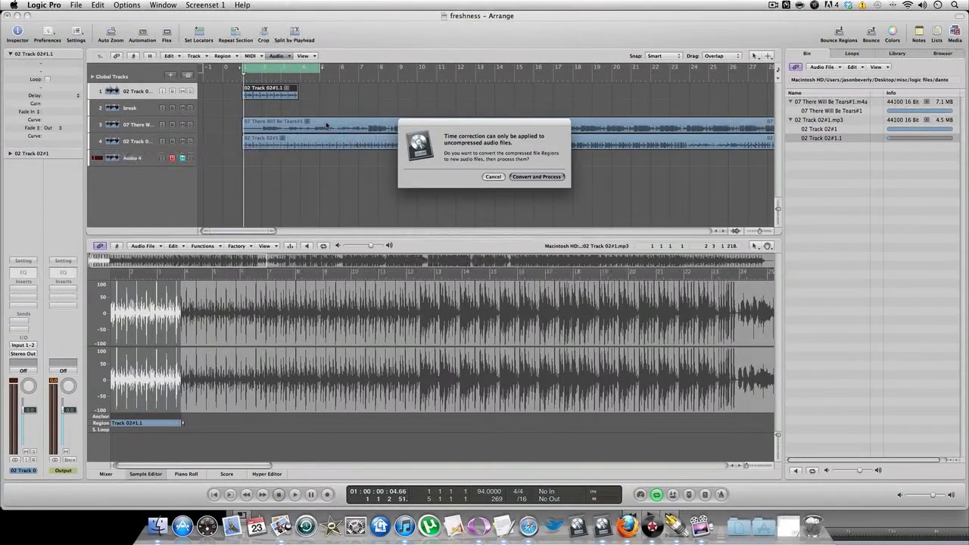
click(556, 177)
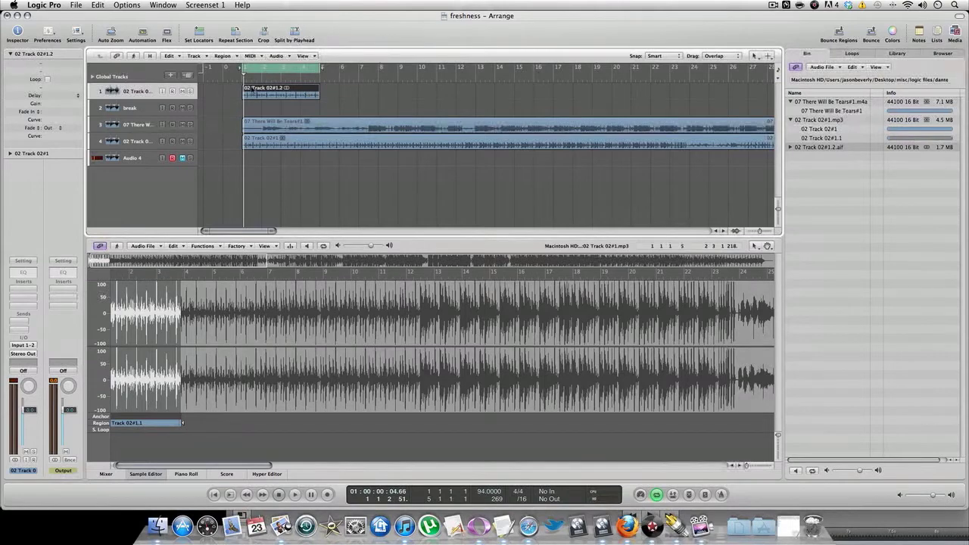
- Solo the first track containing the time-stretched region
click(183, 126)
click(182, 142)
click(183, 126)
click(191, 92)
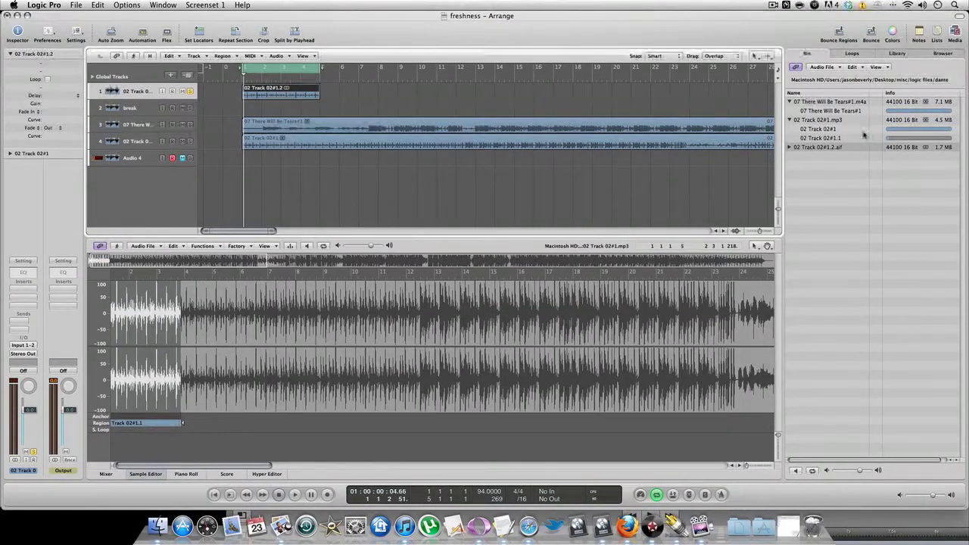
- Play the original 02 Track 02#1.mp3 from the bin and the soloed stretched region to compare their speed
click(830, 128)
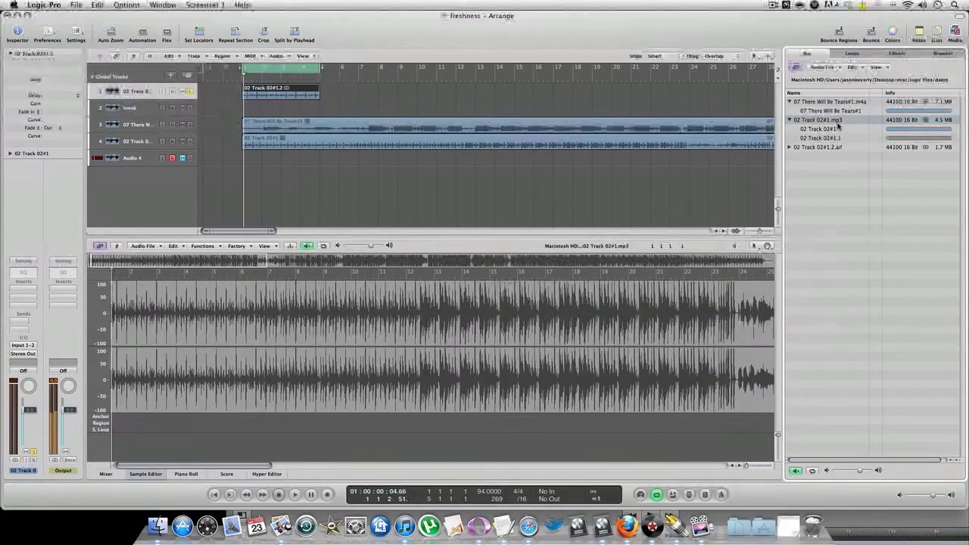
key(space)
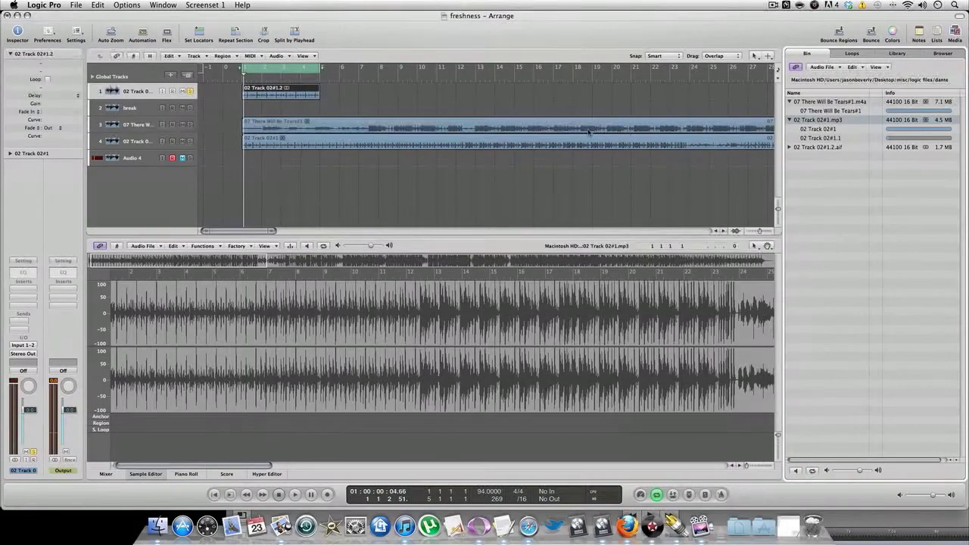
click(410, 97)
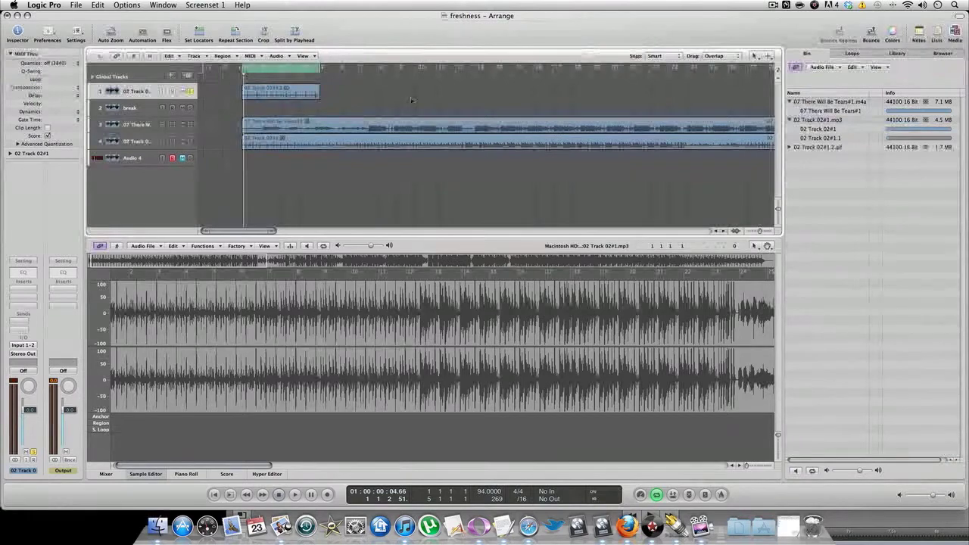
key(space)
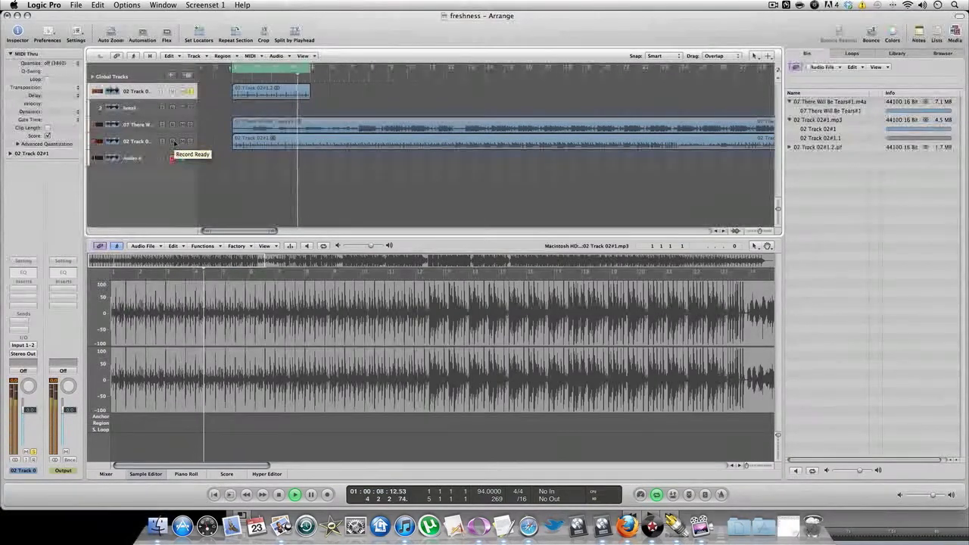
key(space)
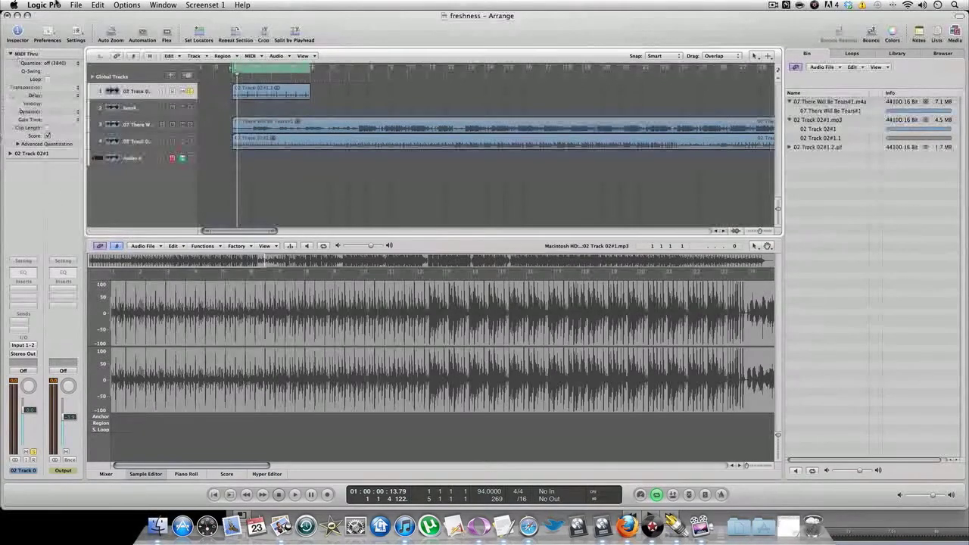
- Consult the undo history and undo the time stretch of the region on the first track
click(98, 5)
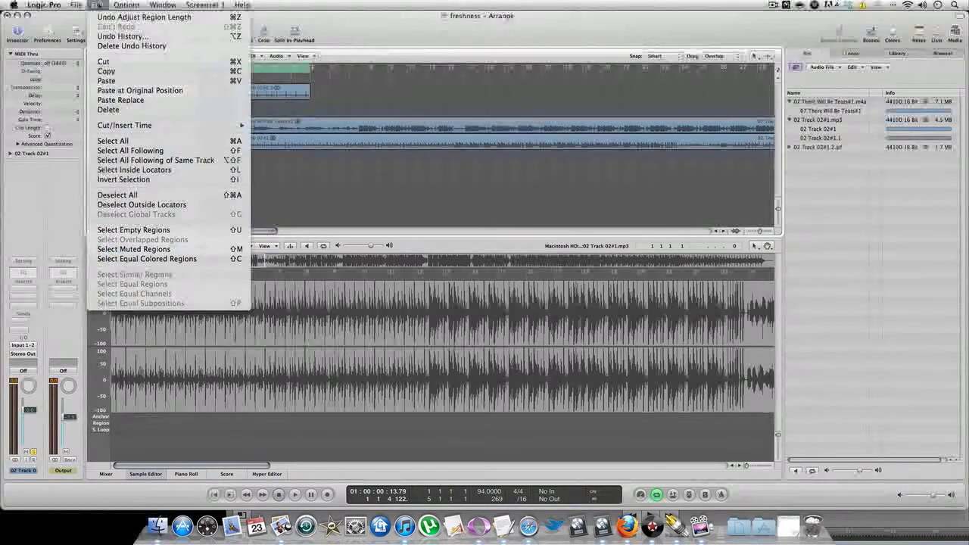
click(122, 35)
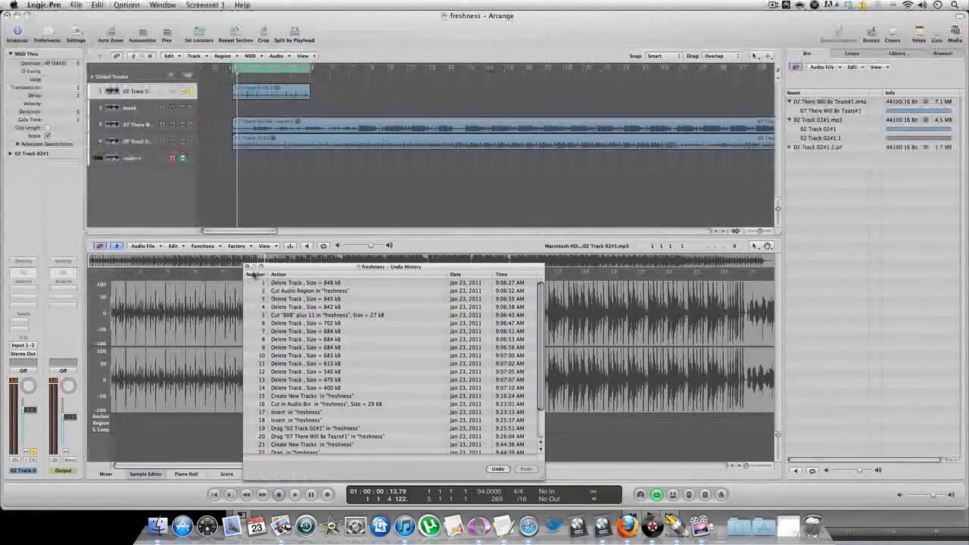
click(249, 267)
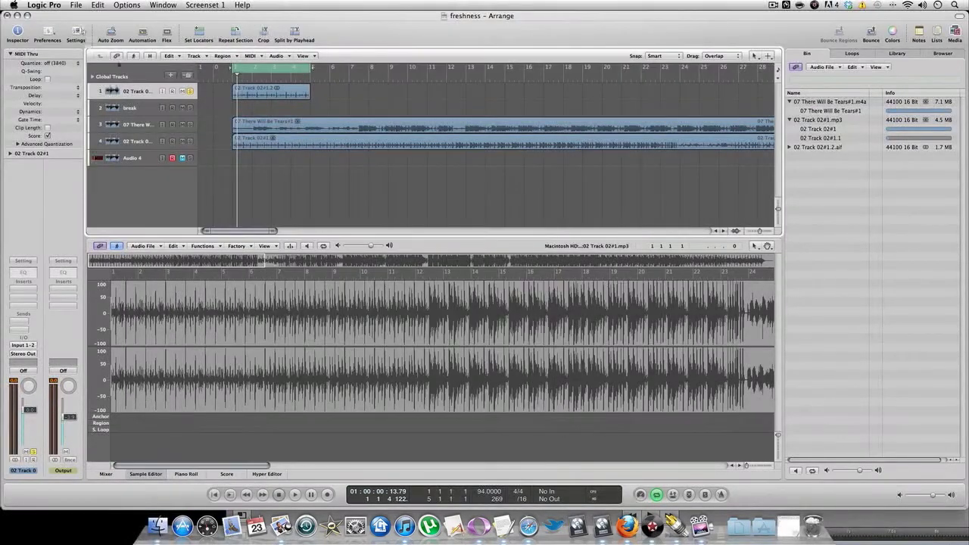
click(97, 5)
click(380, 214)
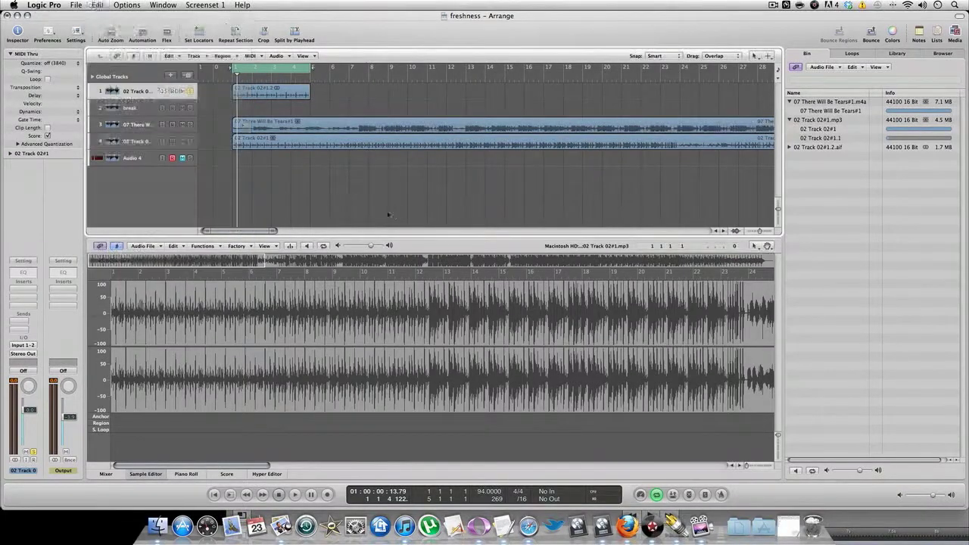
key(super+z)
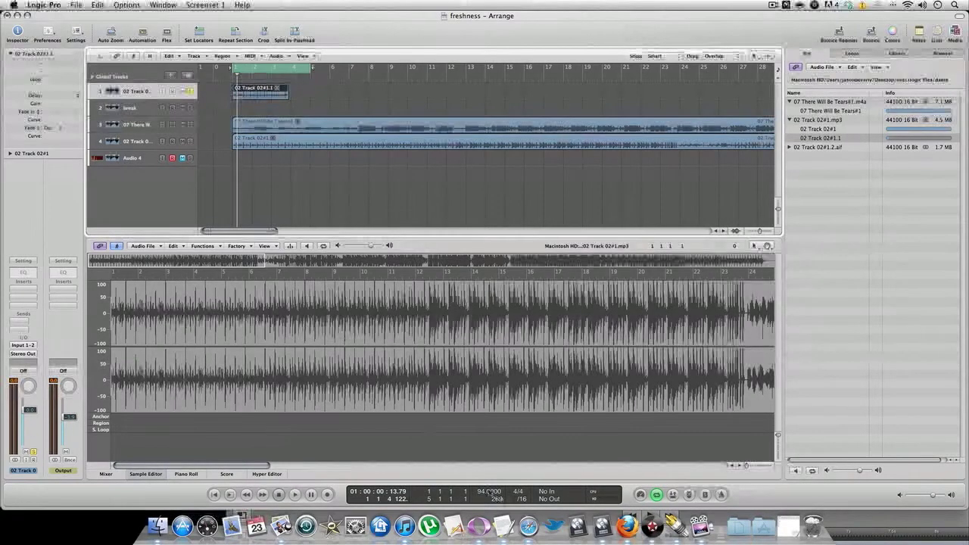
- Set the project tempo to 125 and check how close the region's end is to the bar 5 locator
drag(485, 491, 485, 465)
scroll(485, 462, right, 5)
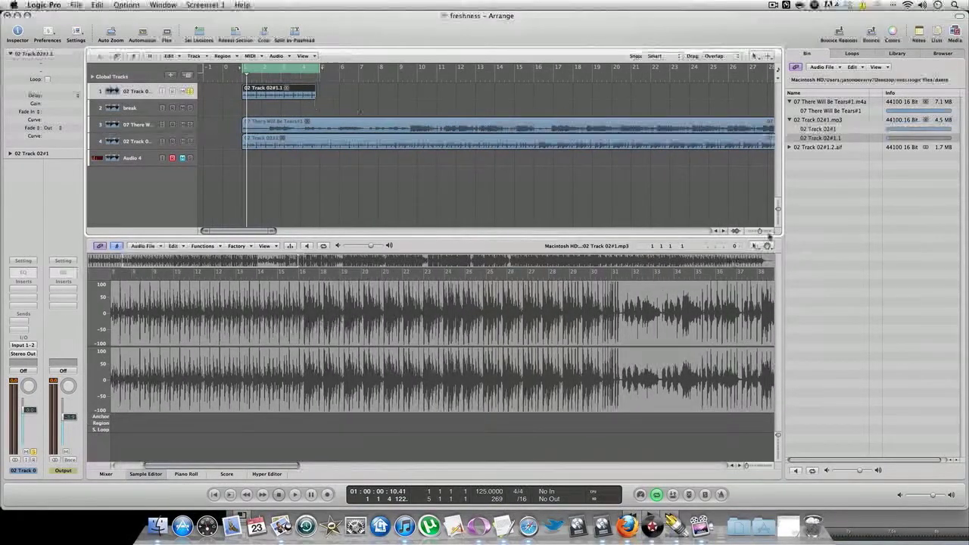
drag(759, 231, 765, 231)
scroll(578, 141, right, 20)
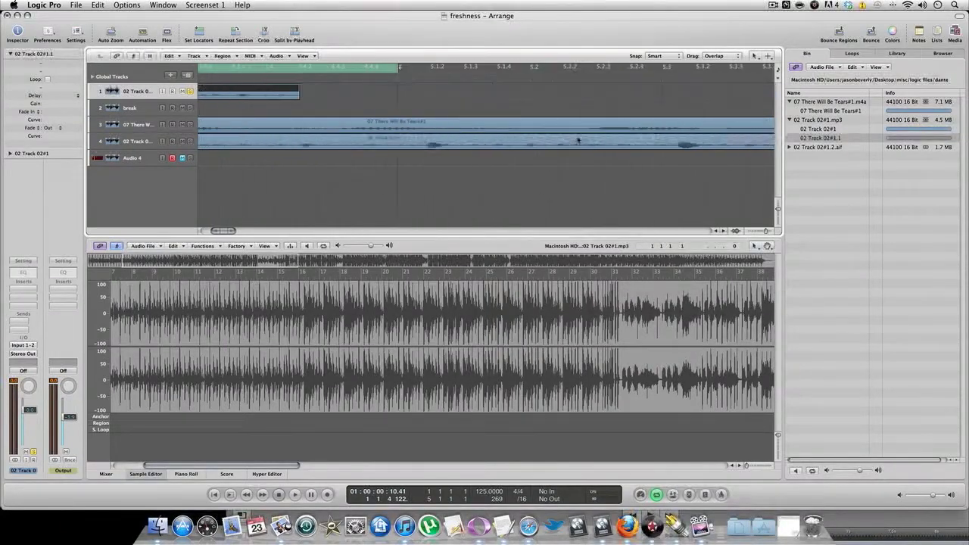
scroll(578, 141, left, 4)
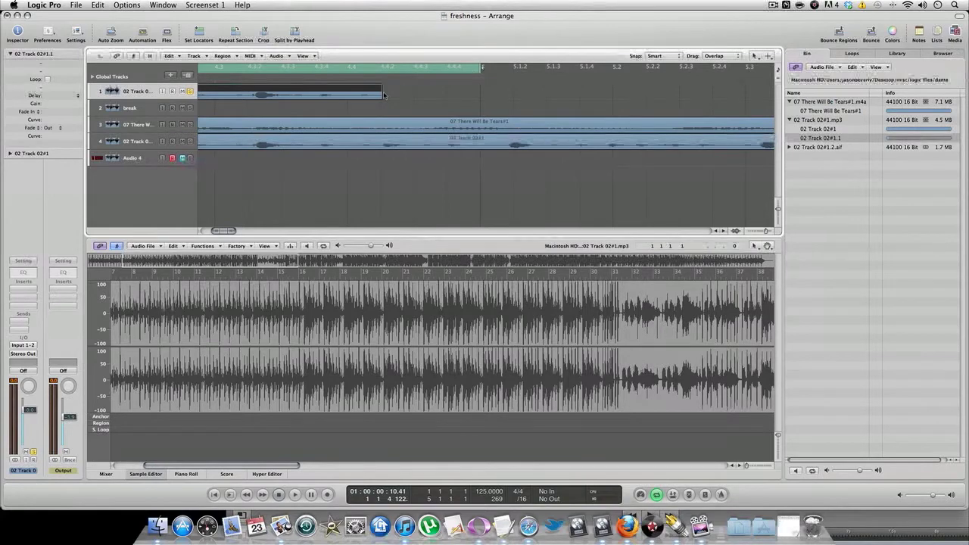
scroll(341, 91, left, 1)
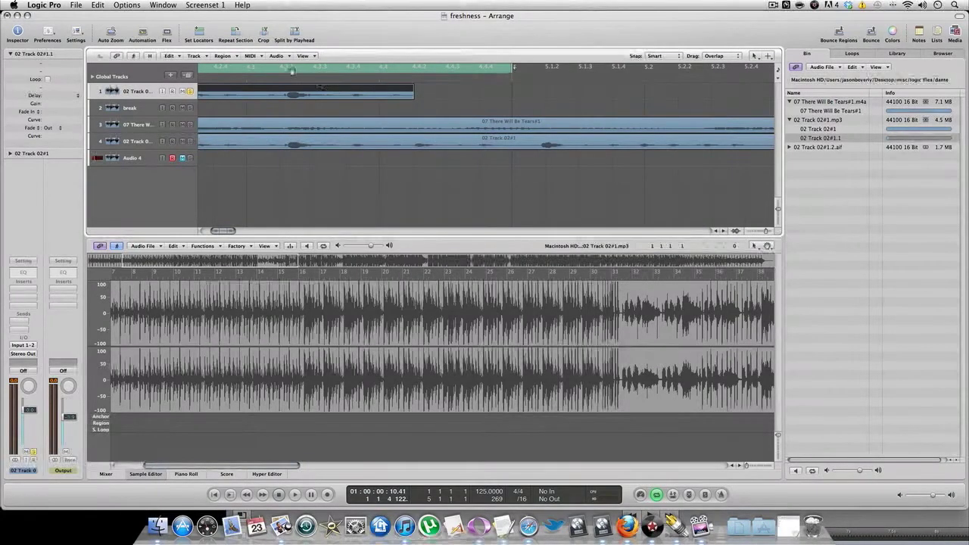
- Time stretch region 02 Track 02#1.1 to the locators, converting the compressed file to a new audio file
click(277, 56)
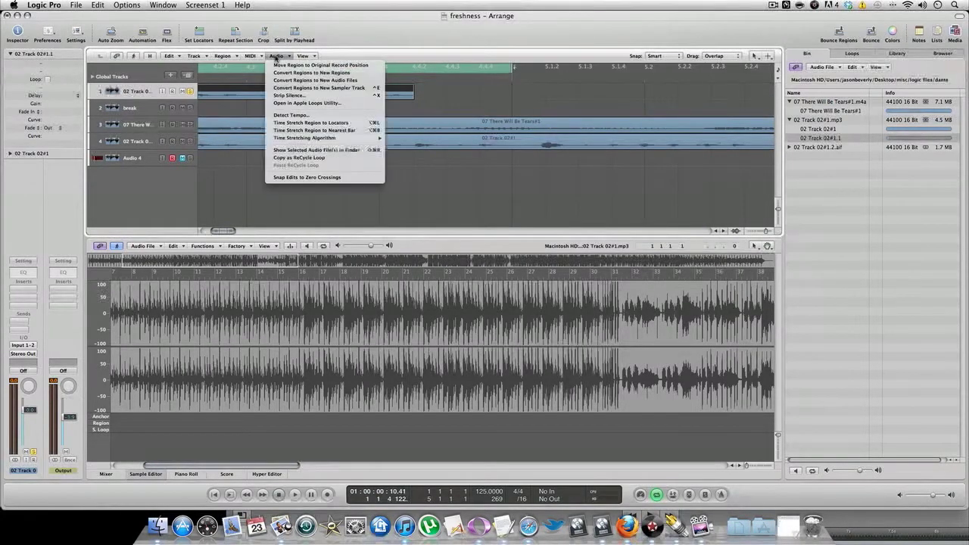
click(323, 124)
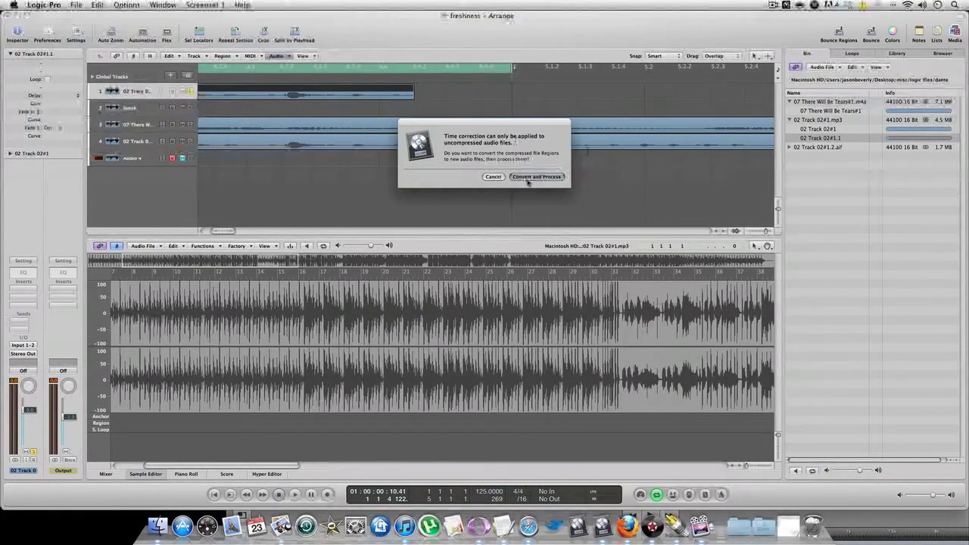
click(536, 177)
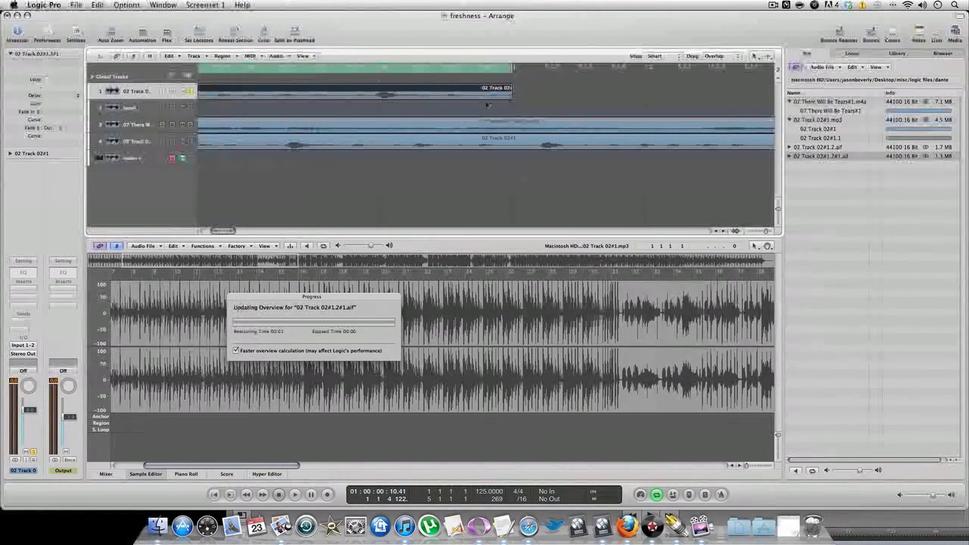
mouse_move(765, 232)
mouse_down()
mouse_move(753, 233)
mouse_move(762, 233)
mouse_up()
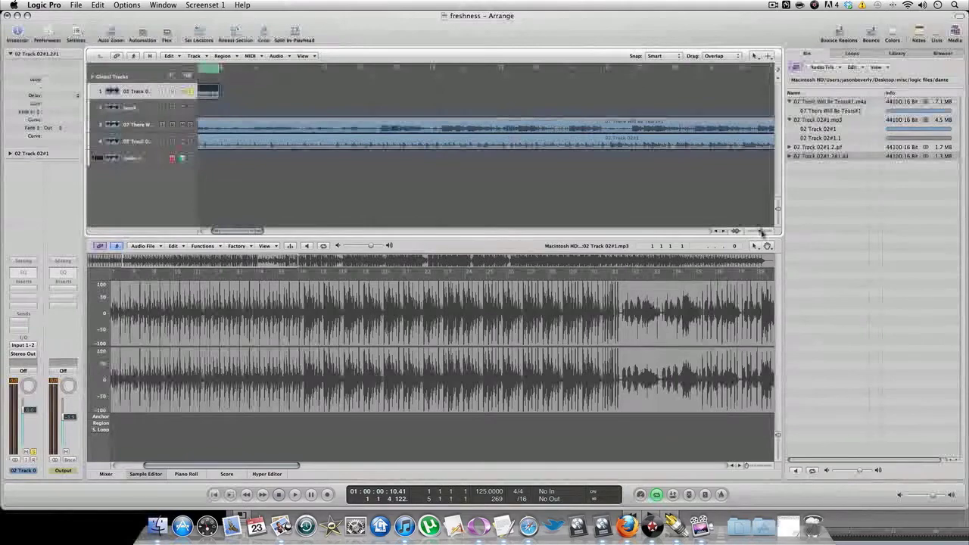
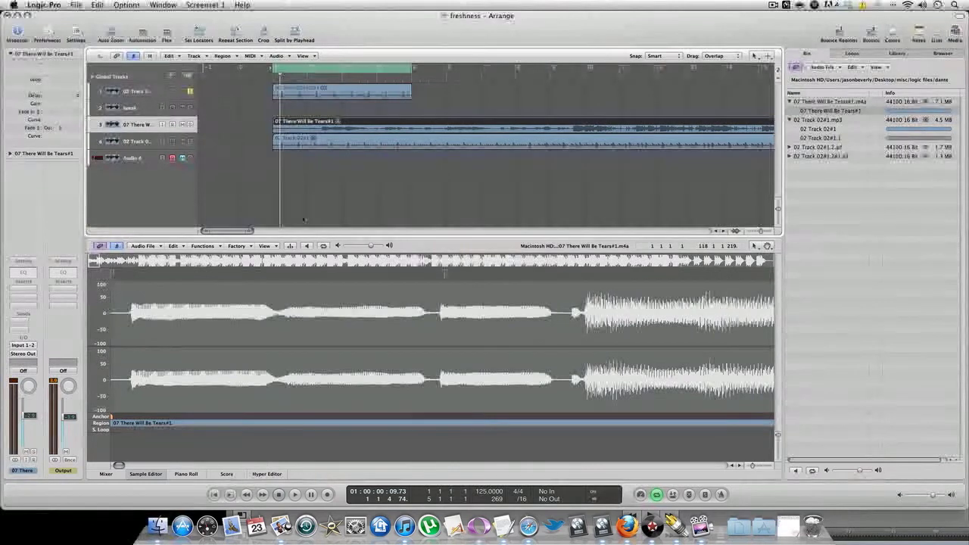
- Select about seven bars of the 07 There Will Be Tears#1 audio, starting in bar 2, audition the selection and create a new region from it
scroll(297, 130, right, 2)
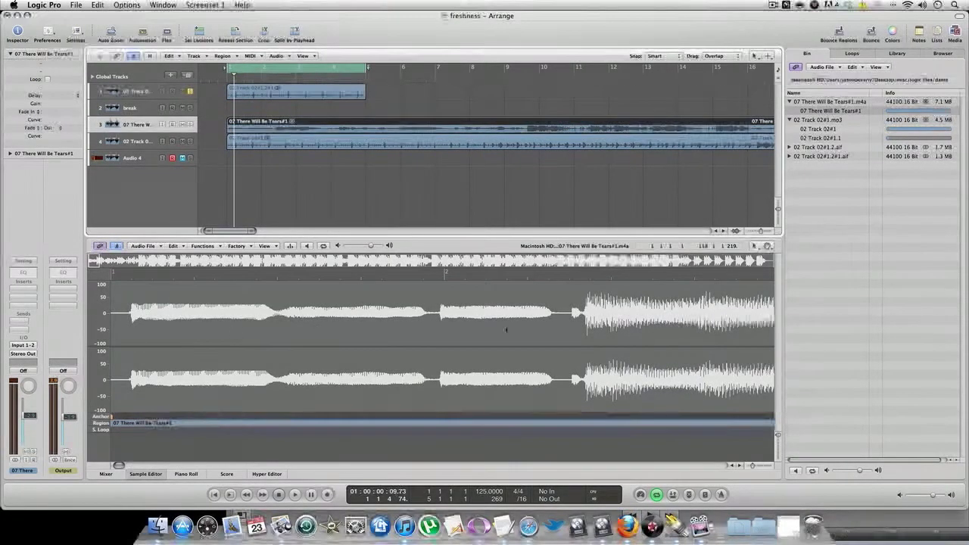
scroll(489, 329, right, 2)
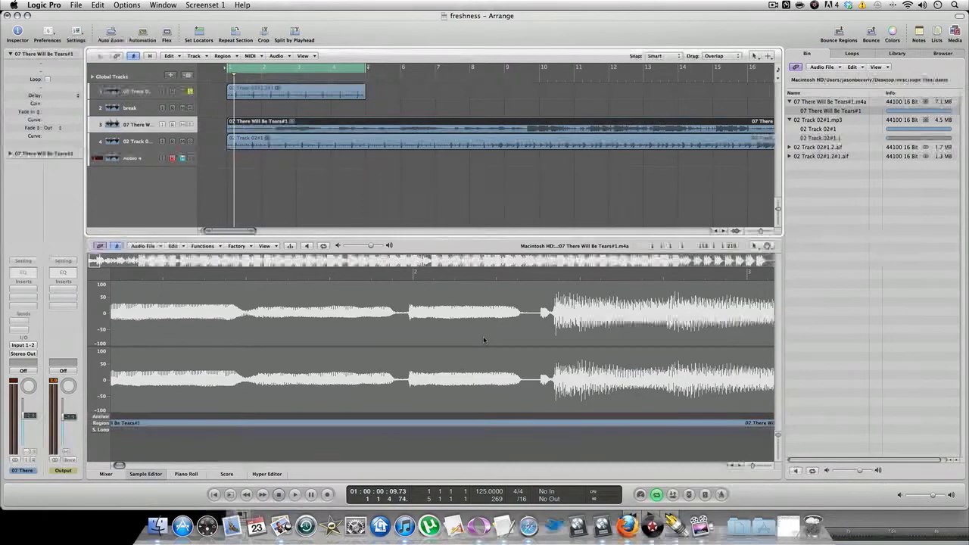
scroll(483, 340, right, 3)
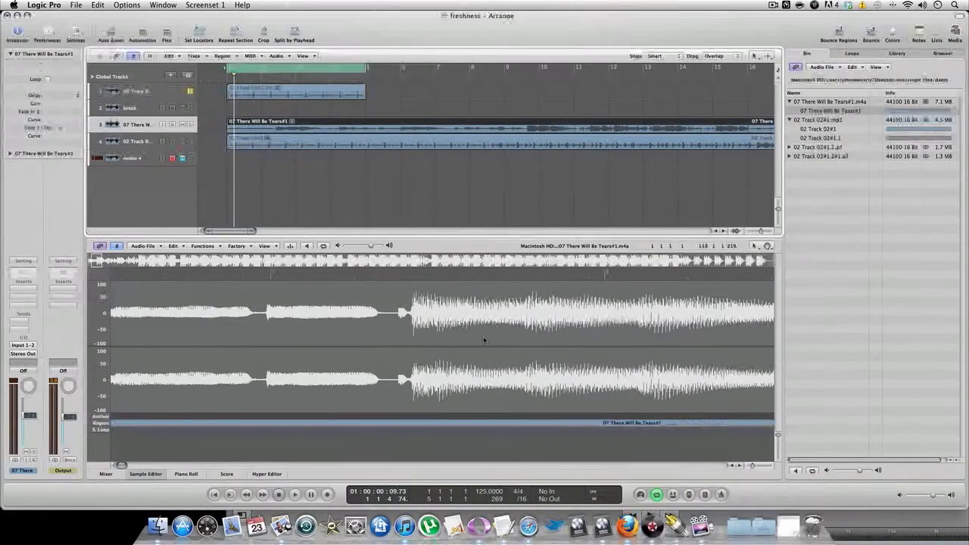
click(412, 318)
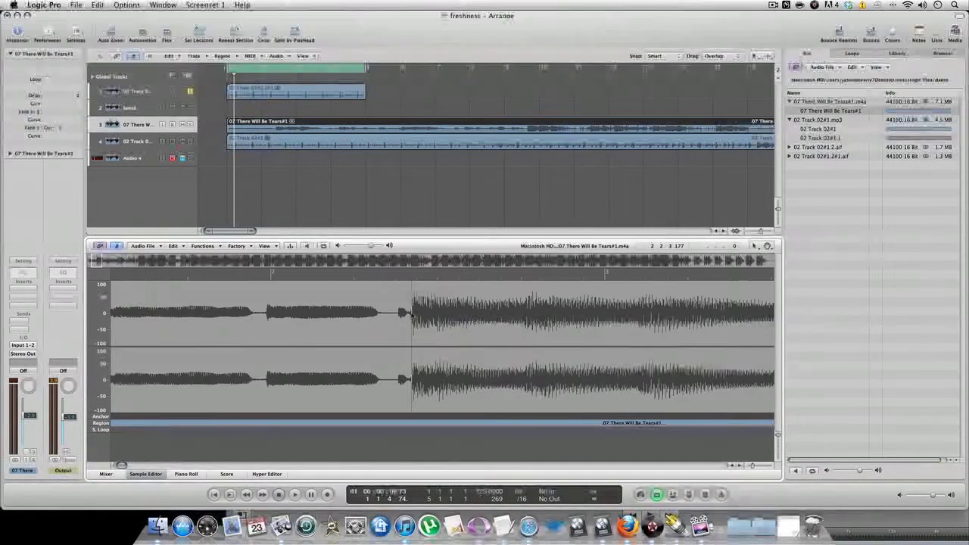
drag(412, 312, 196, 369)
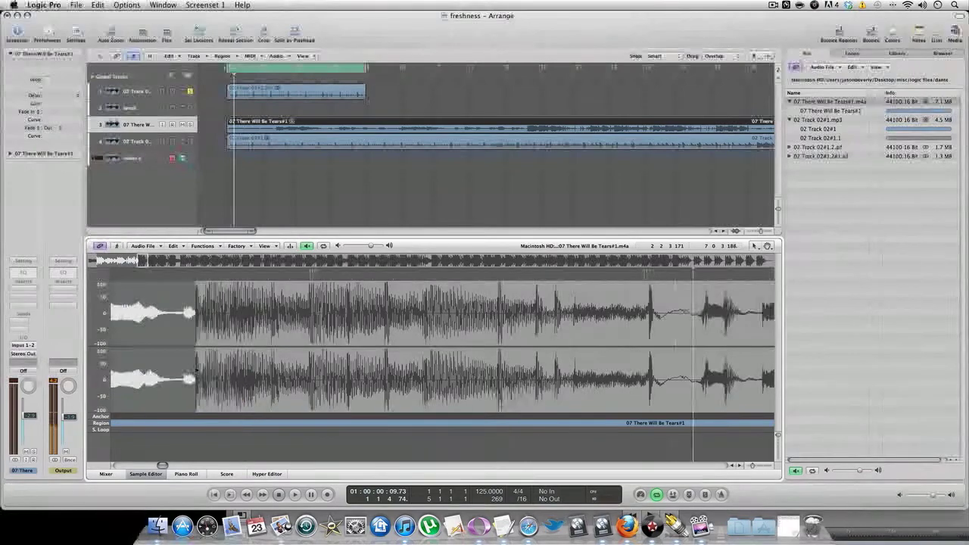
key(space)
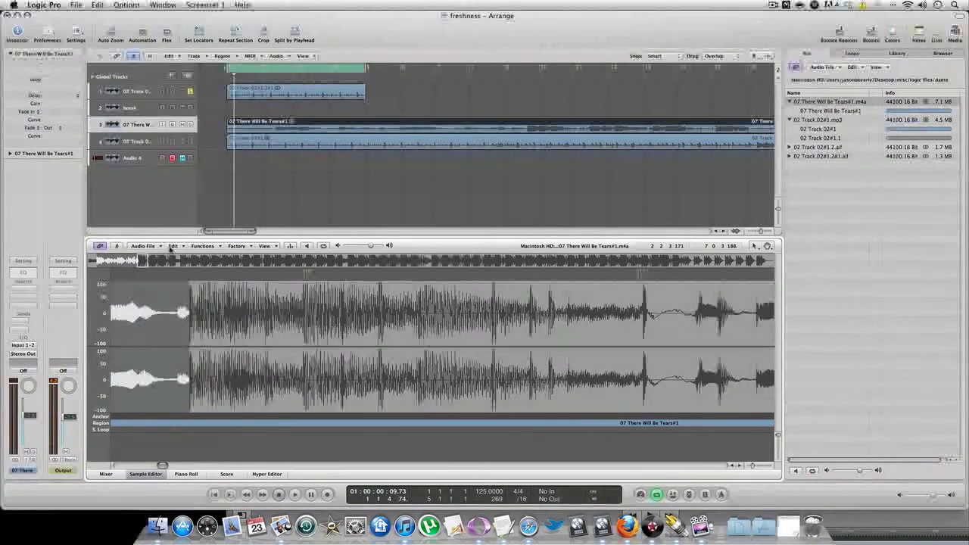
click(171, 247)
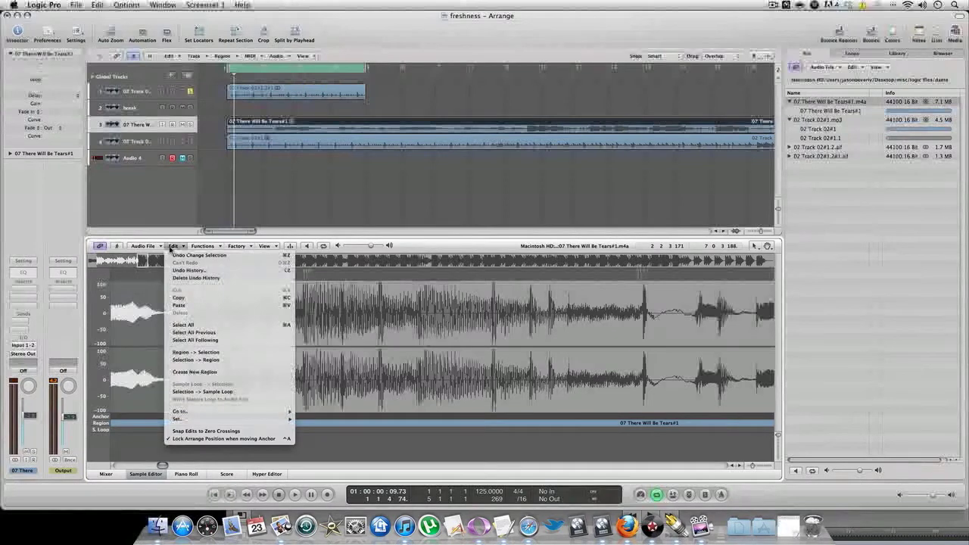
click(231, 371)
- Place region 07 There Will Be Tears#1.1 on a new track, move that track directly below the first one and align the region to bar 1
click(846, 121)
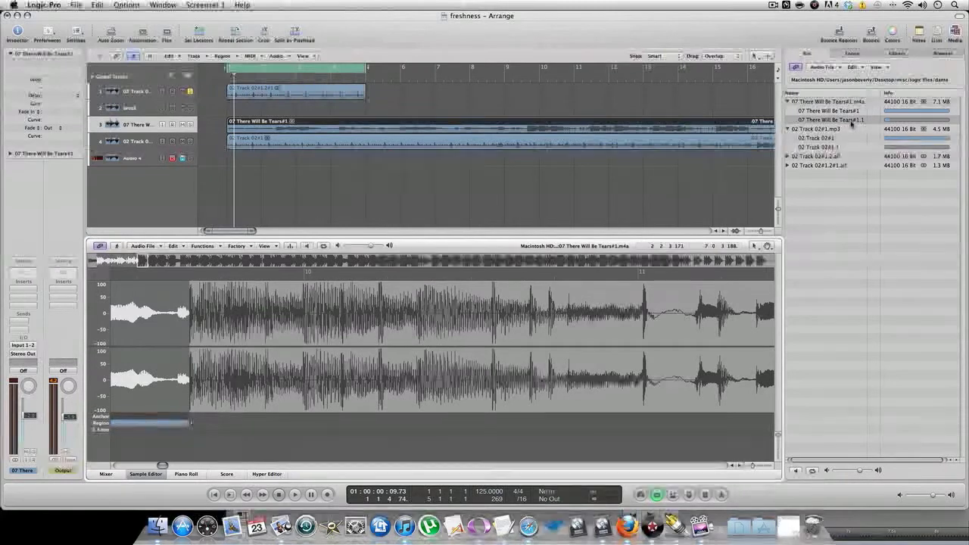
drag(850, 121, 204, 198)
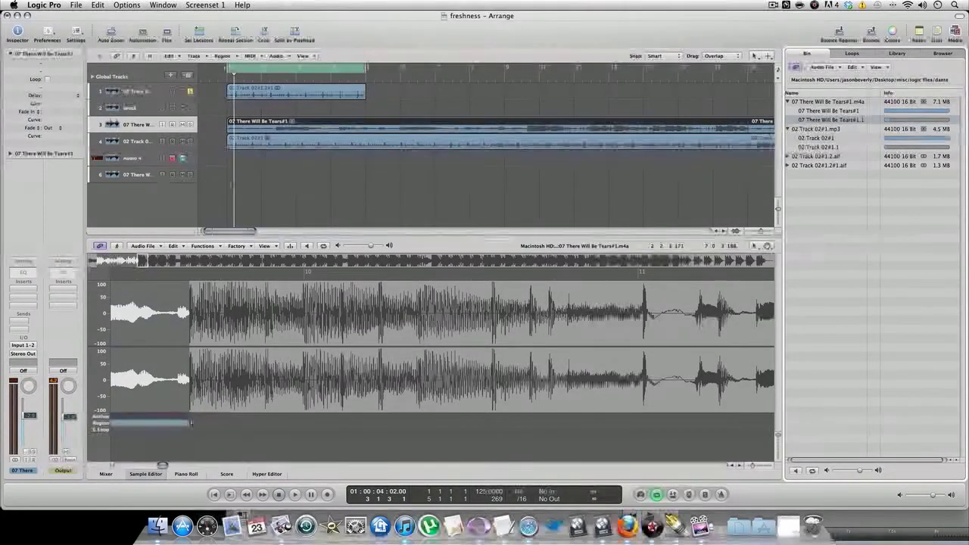
drag(145, 179, 148, 108)
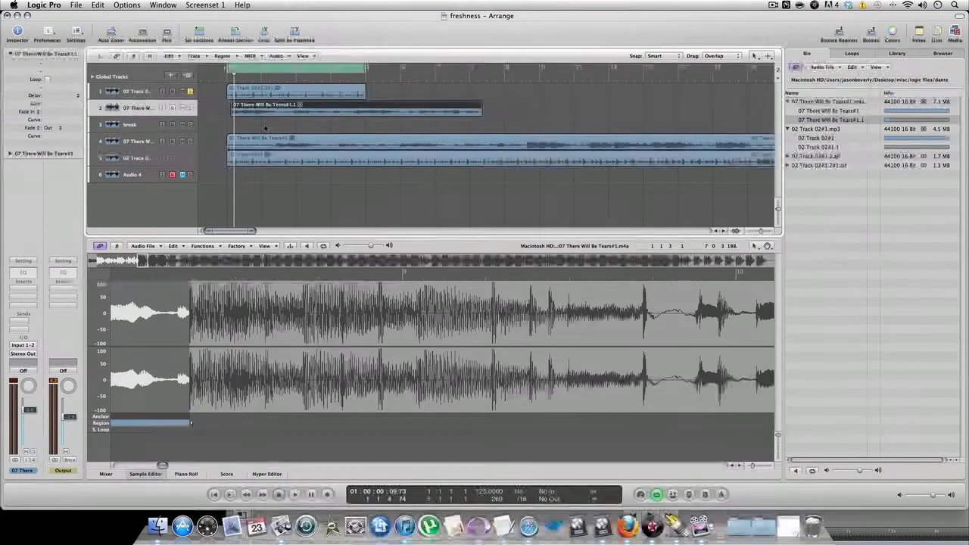
drag(260, 110, 257, 110)
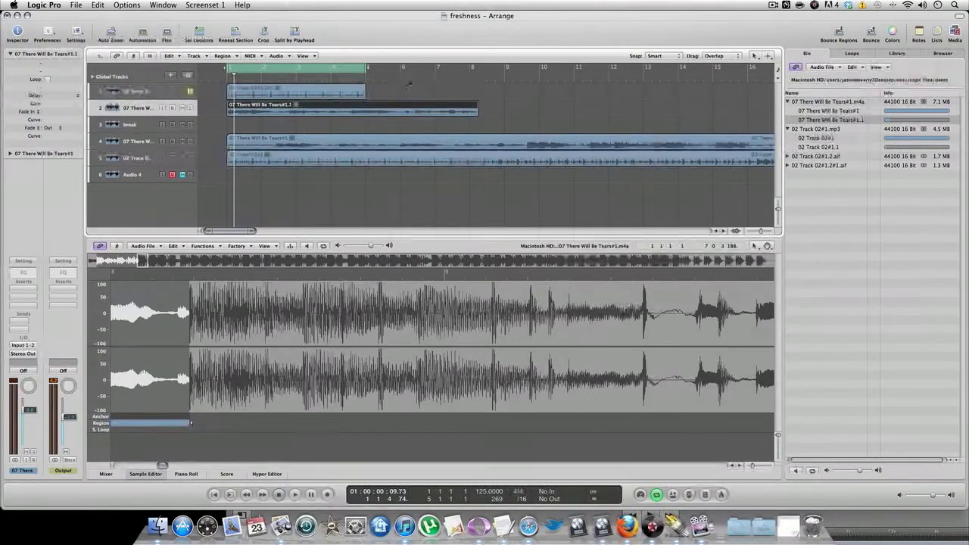
- Extend the cycle range to bar 9 and time stretch region 07 There Will Be Tears#1.1 to the locators, converting it to a new audio file
scroll(408, 91, left, 1)
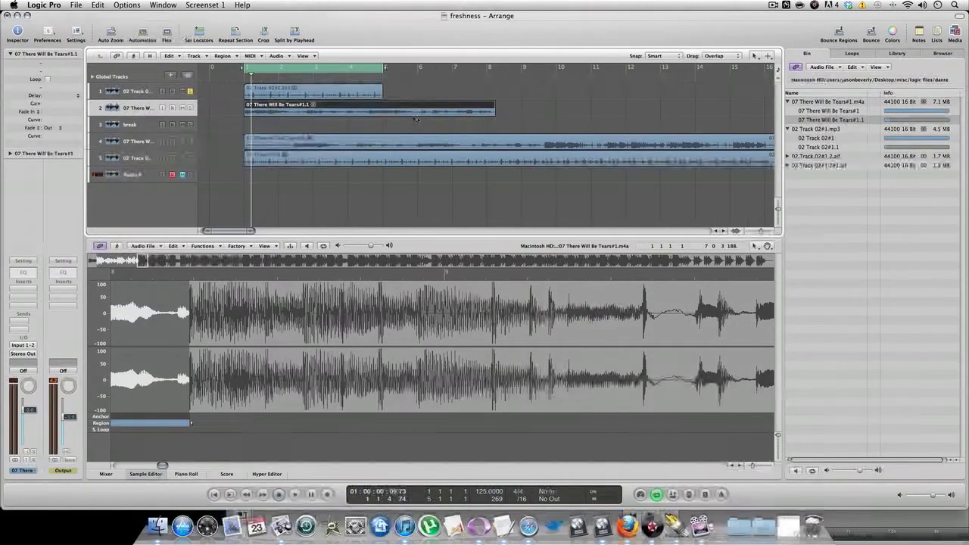
drag(384, 68, 522, 89)
scroll(507, 85, left, 1)
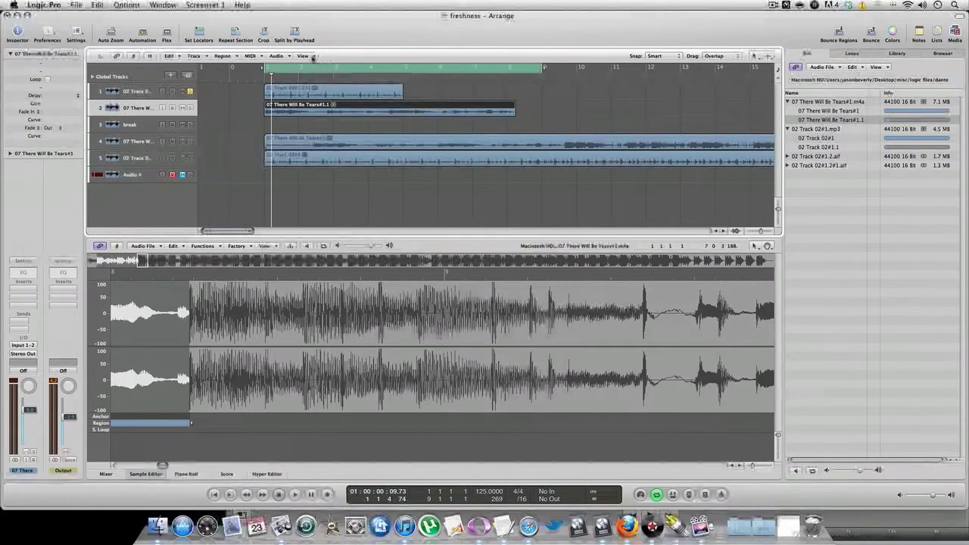
click(278, 56)
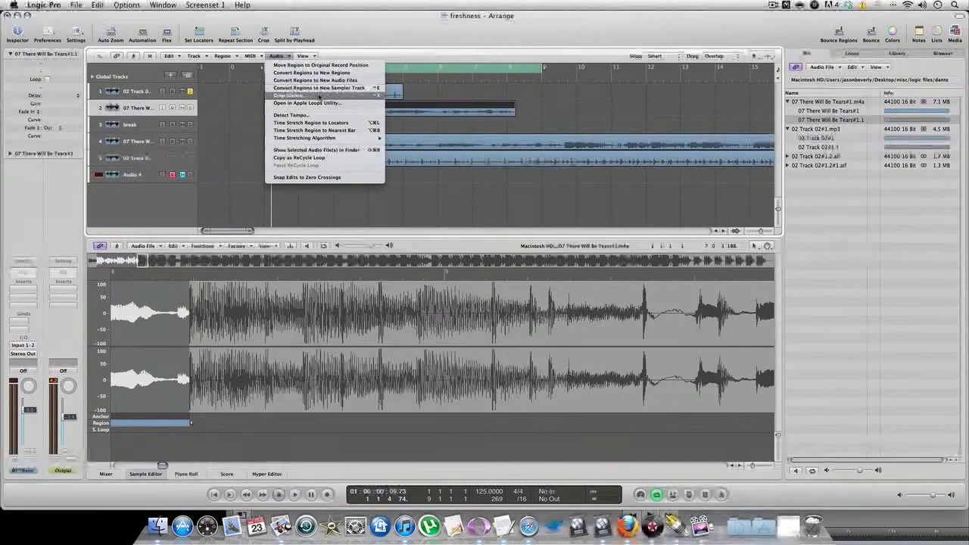
click(326, 122)
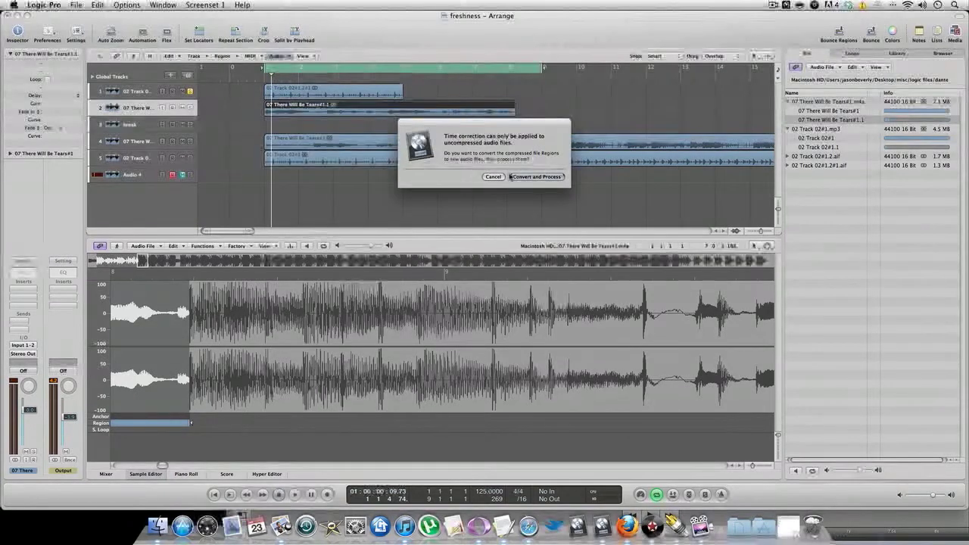
click(517, 175)
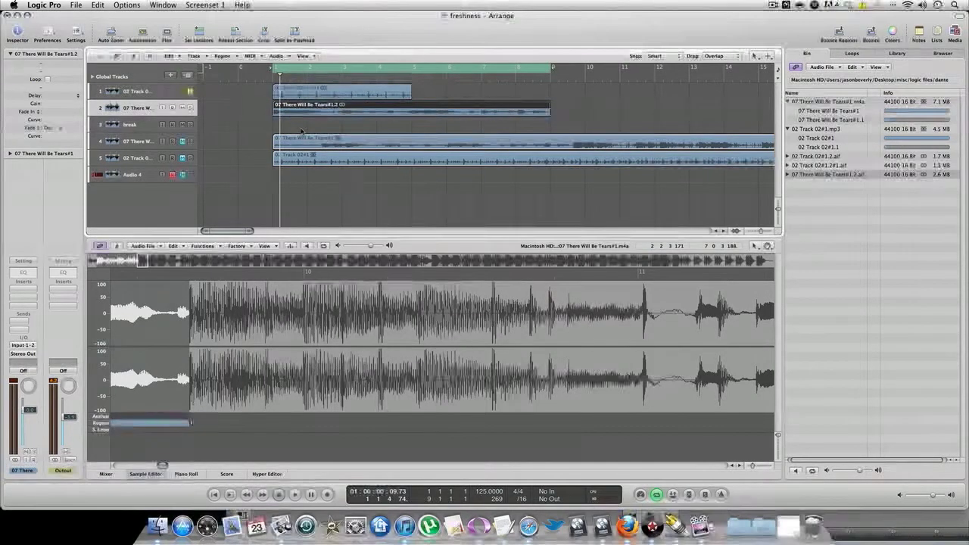
- Copy the four-bar region 02 Track 02#1.2#1 and place the copy at bar 5 on the first track
click(374, 95)
right_click(374, 94)
click(286, 369)
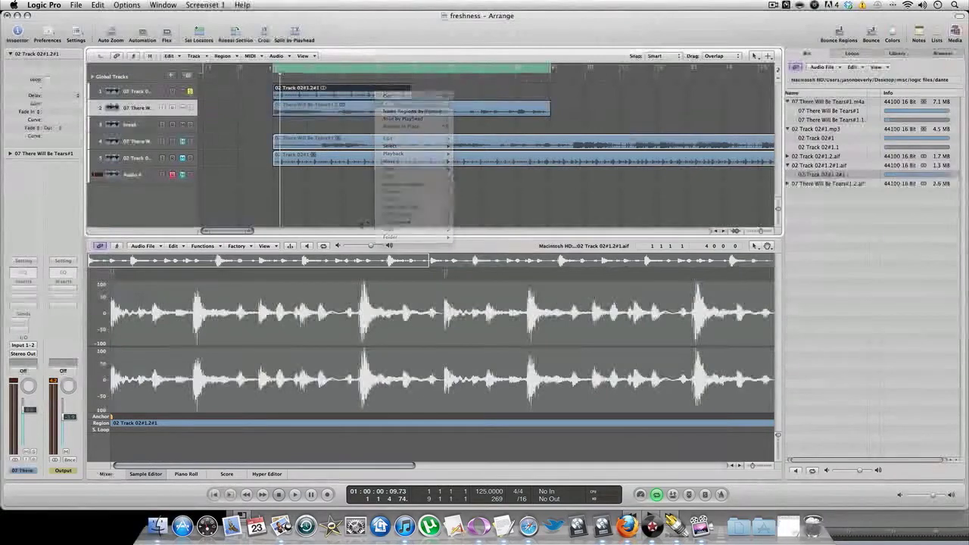
click(263, 493)
click(263, 493)
click(262, 493)
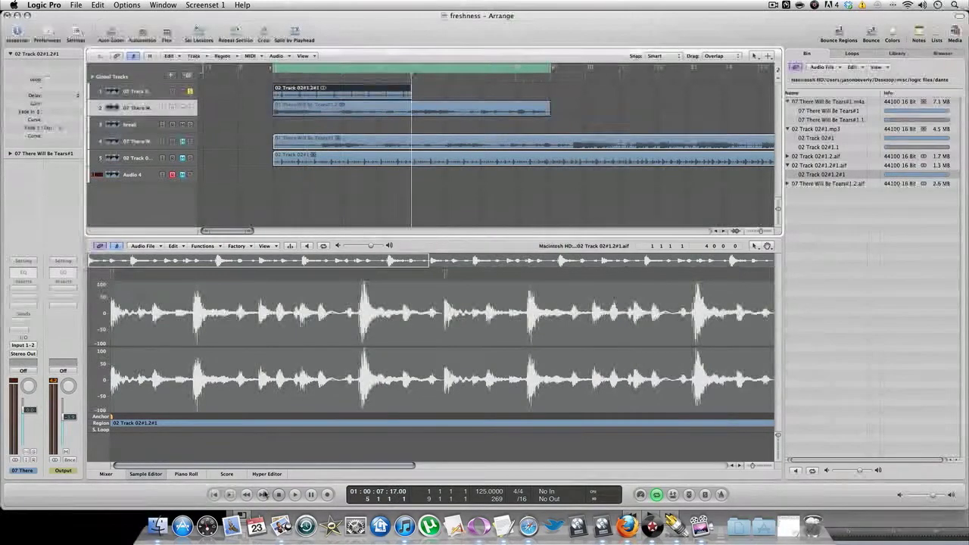
click(263, 494)
key(super+v)
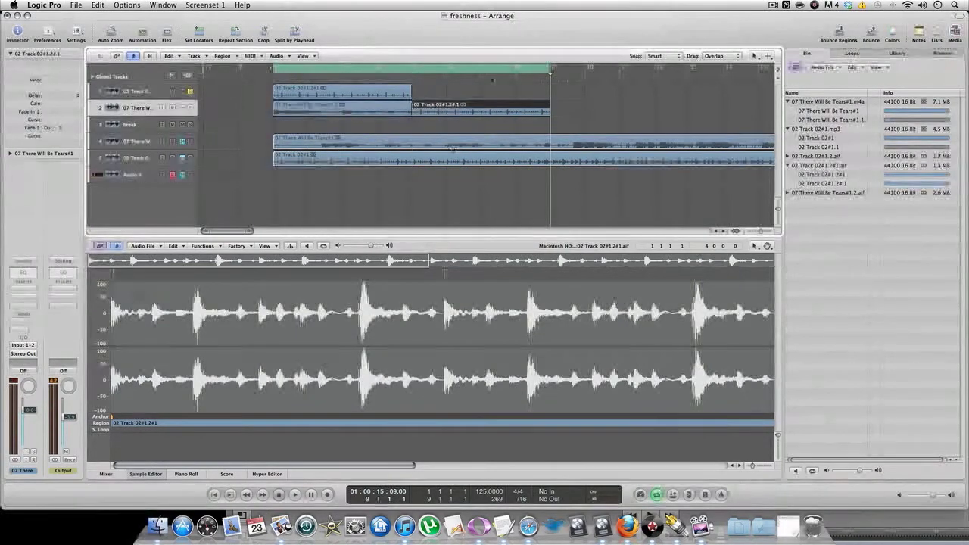
drag(476, 113, 475, 95)
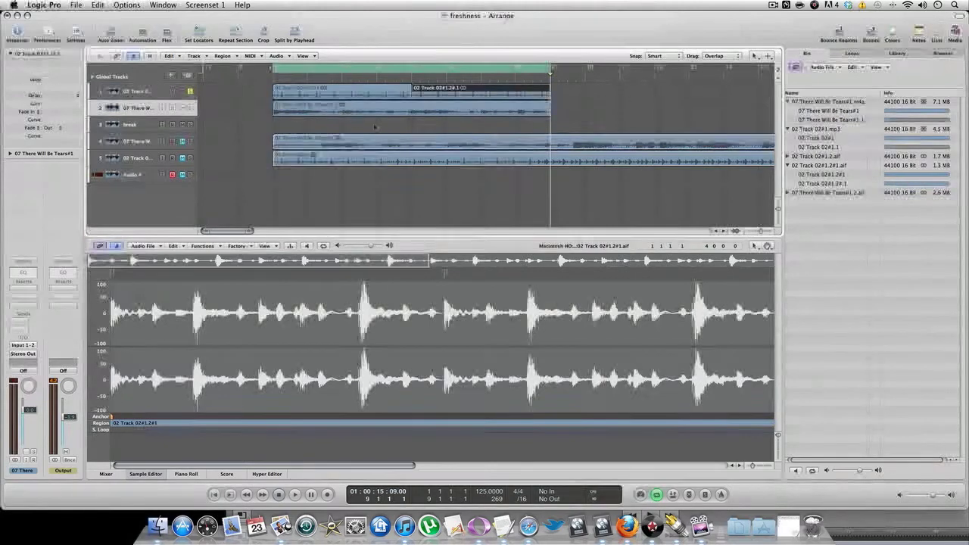
- Play the two stretched loops together within the cycle range from bar 1 to check that they stay in time
scroll(160, 164, right, 1)
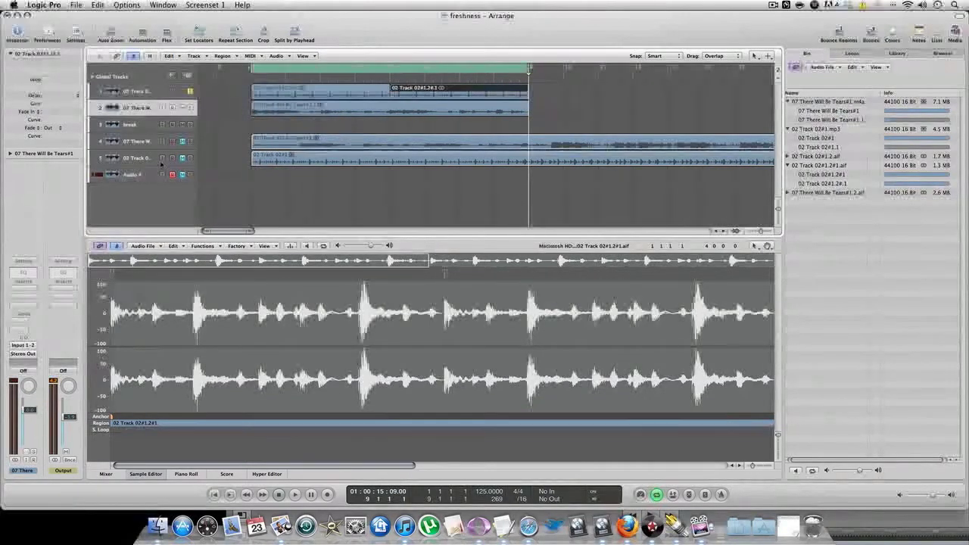
key(space)
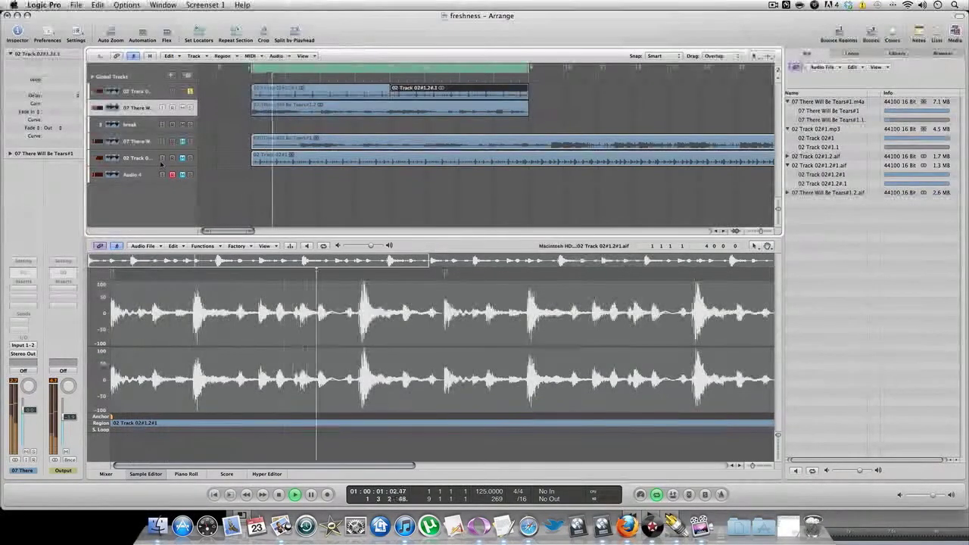
key(space)
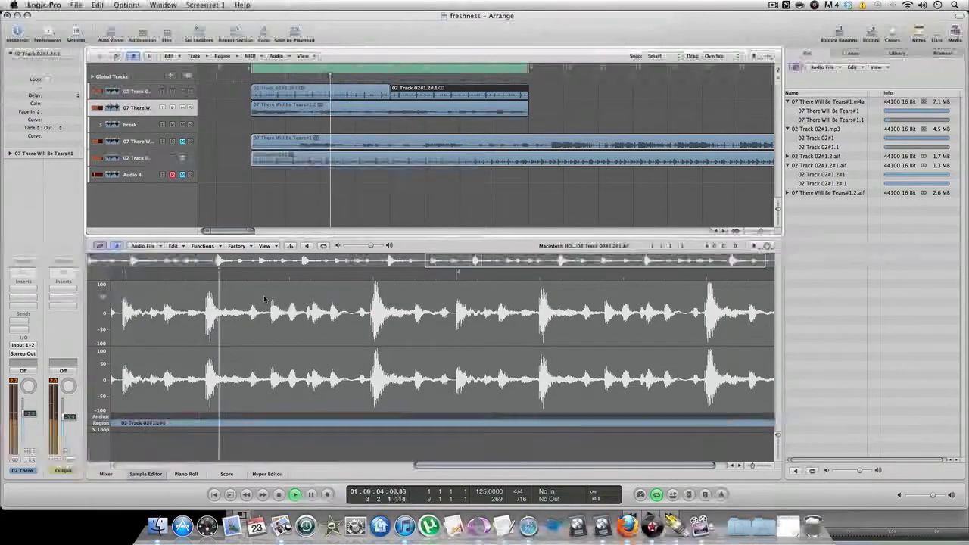
key(space)
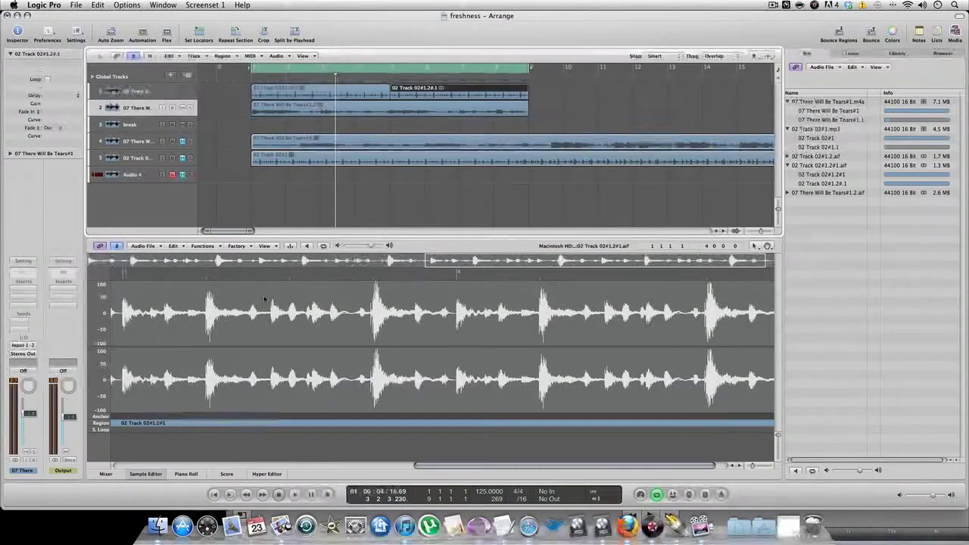
key(Return)
key(space)
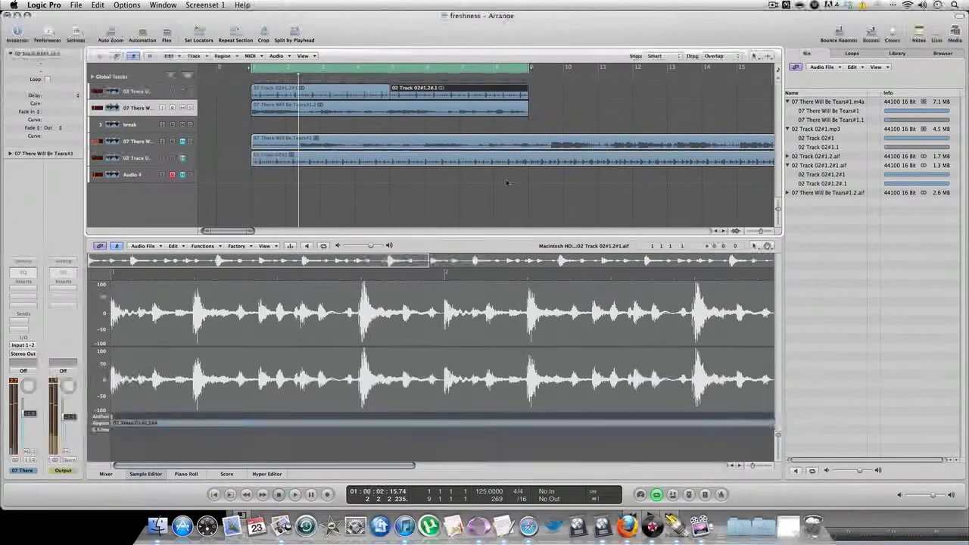
- Select a nearly four-bar section of the original 02 Track 02#1 audio, starting in bar 16, and create a new region from it
click(460, 158)
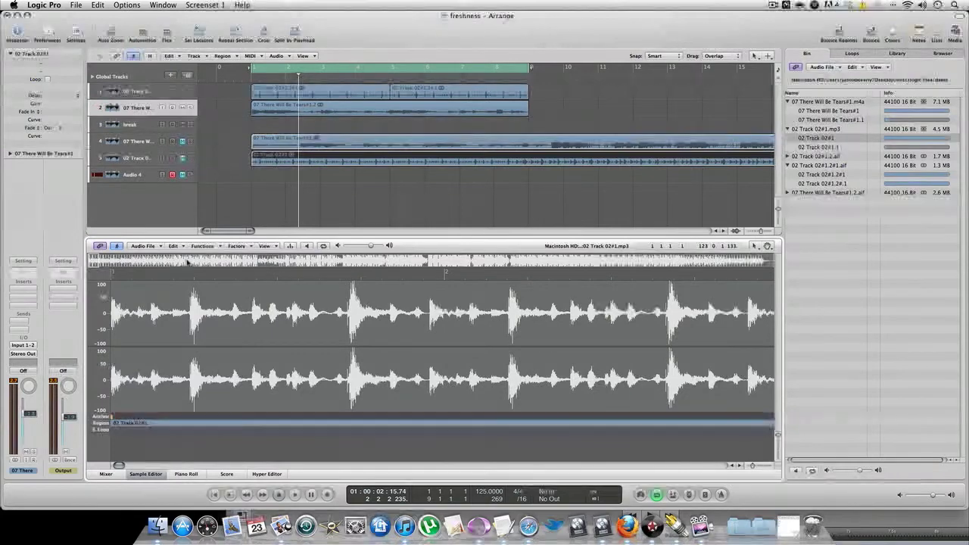
click(175, 339)
key(alt+space)
scroll(176, 340, left, 8)
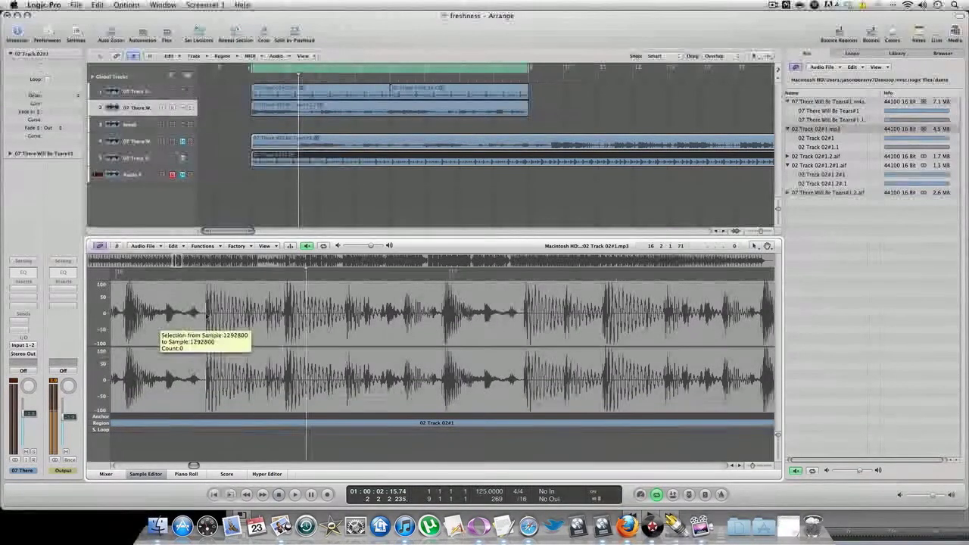
drag(205, 316, 464, 407)
click(173, 246)
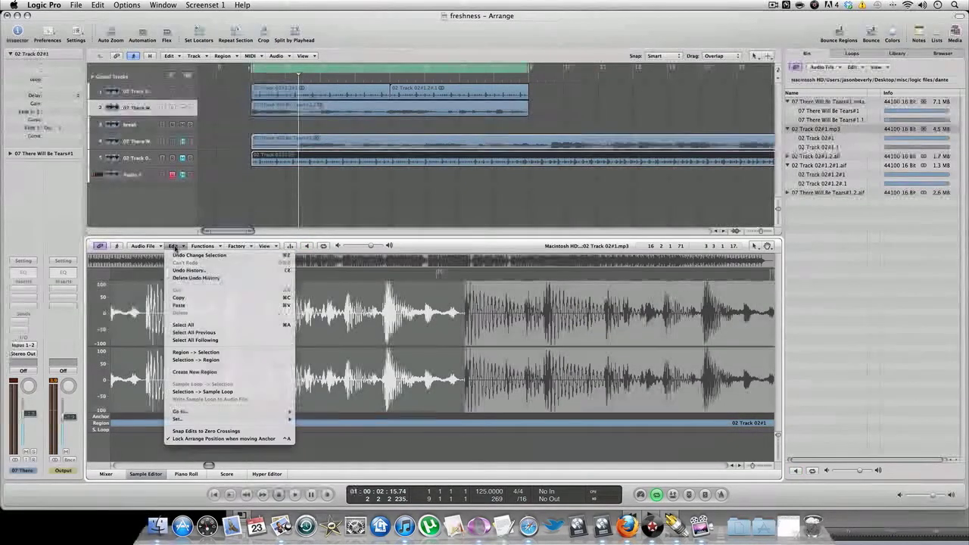
click(243, 372)
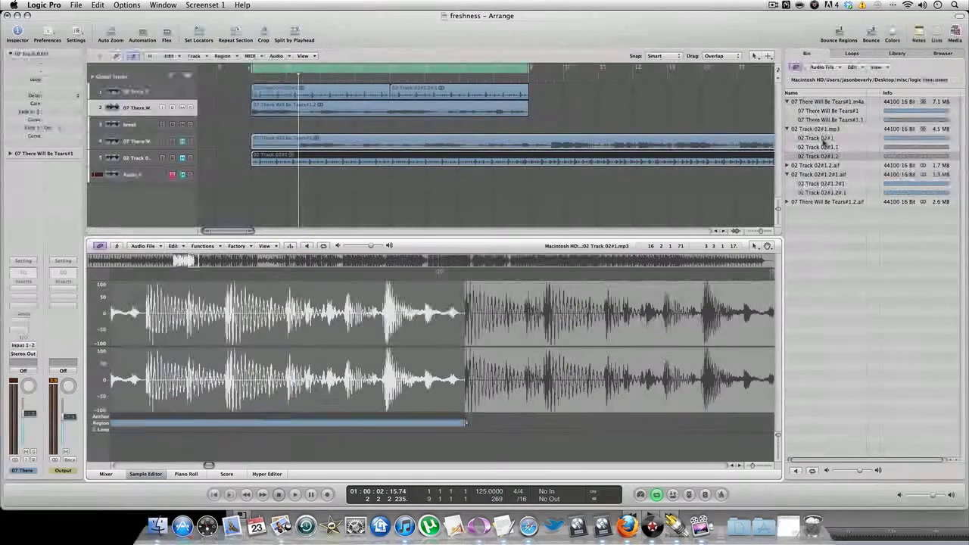
- Place region 02 Track 02#1.2 at bar 9 on the first track and time stretch it to locators at bars 9 and 13, converting the file
drag(822, 158, 531, 97)
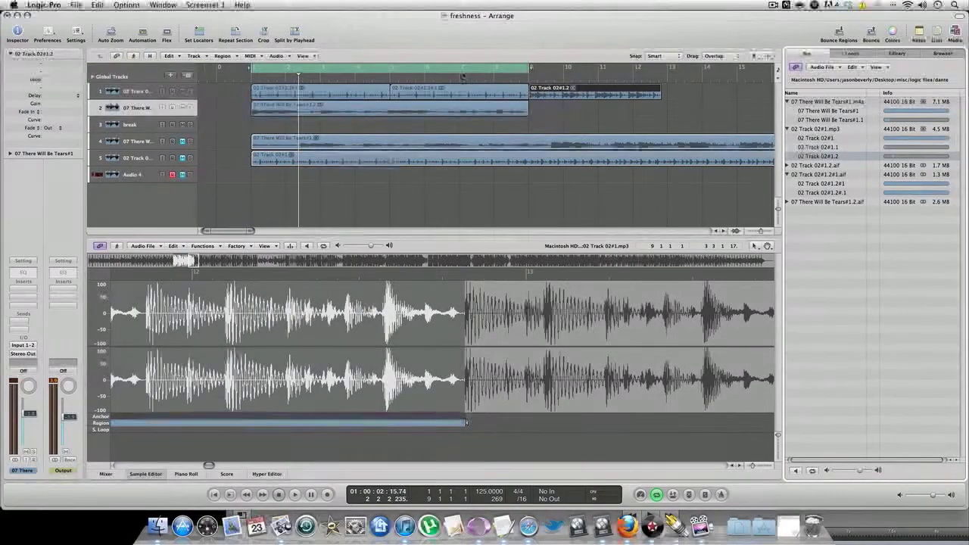
drag(467, 70, 550, 75)
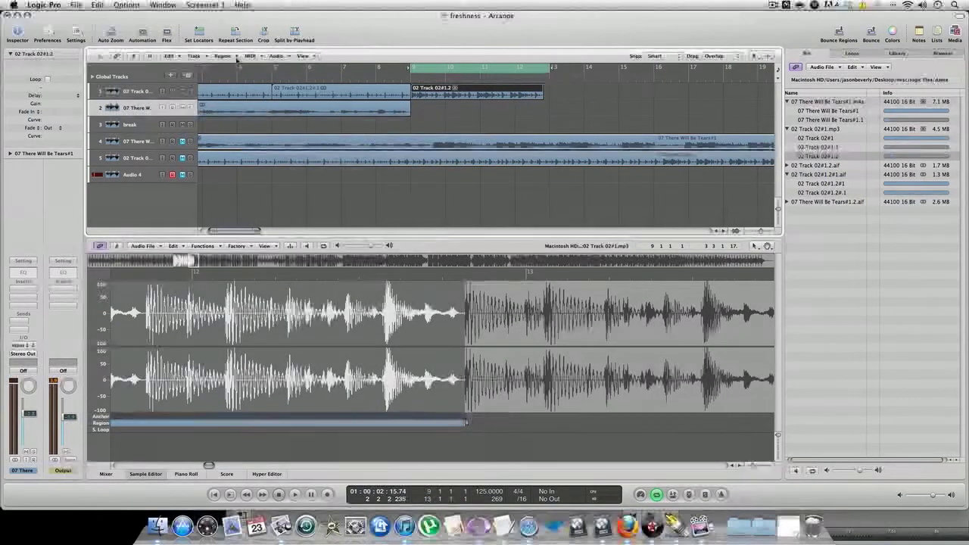
click(284, 59)
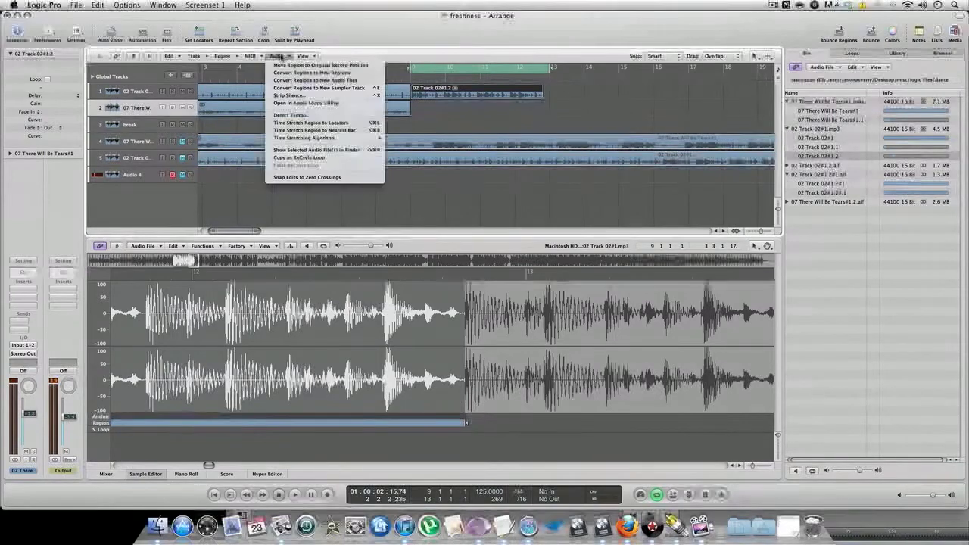
click(311, 122)
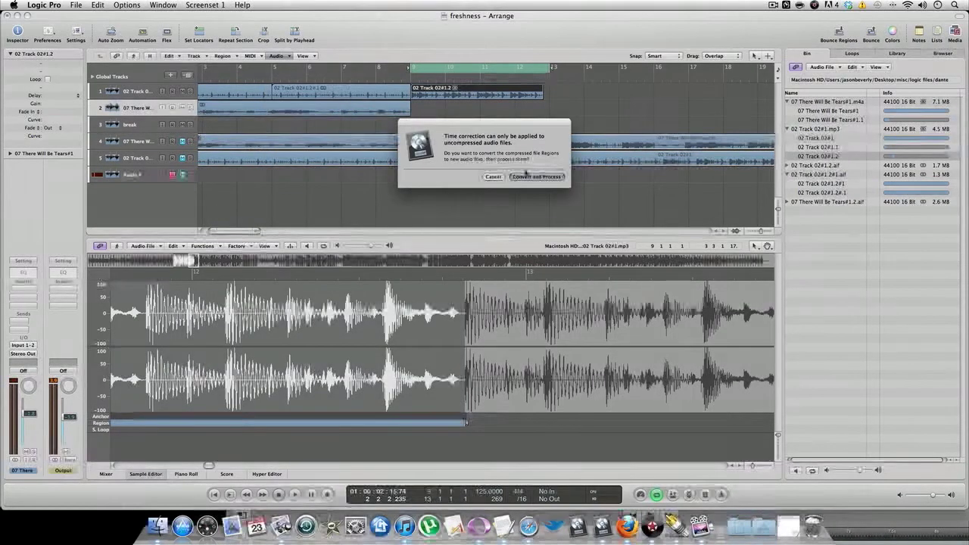
click(537, 177)
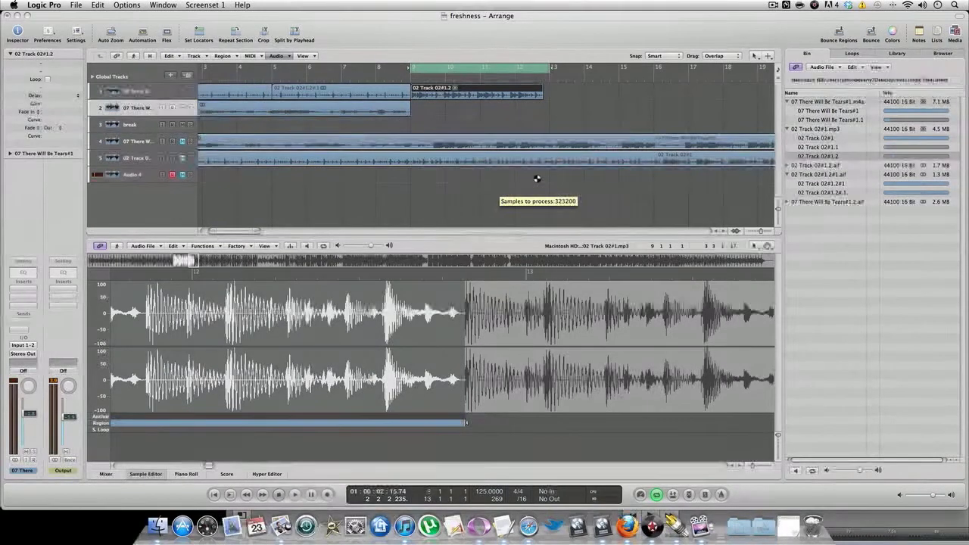
- Duplicate region 02 Track 02#1.3 back to back on the first track and move the pair to start at bar 17
scroll(471, 69, right, 5)
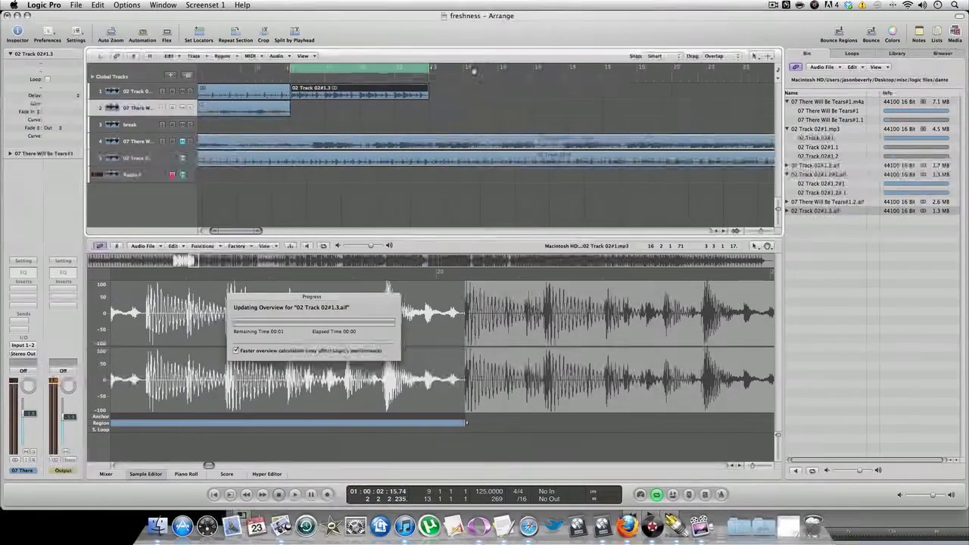
drag(762, 232, 761, 233)
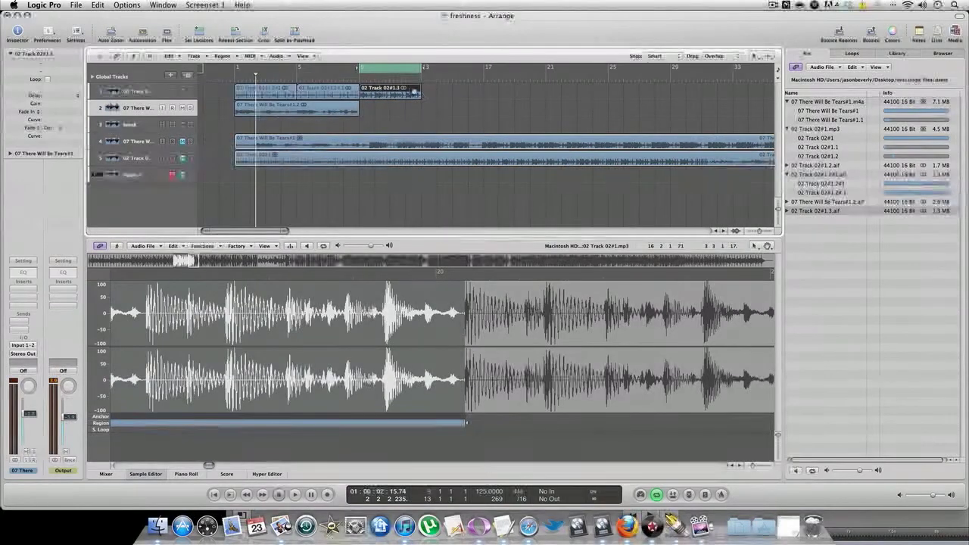
drag(382, 91, 444, 91)
right_click(456, 91)
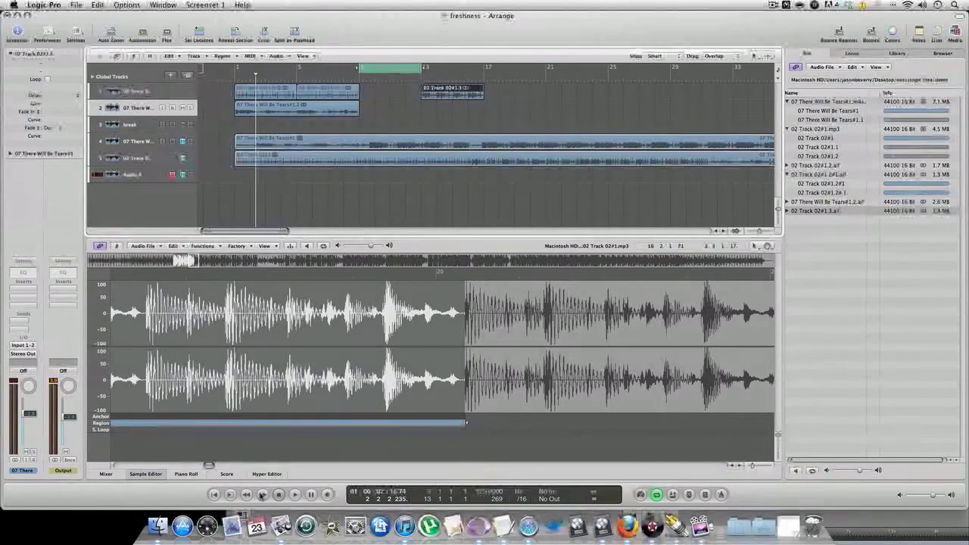
click(262, 494)
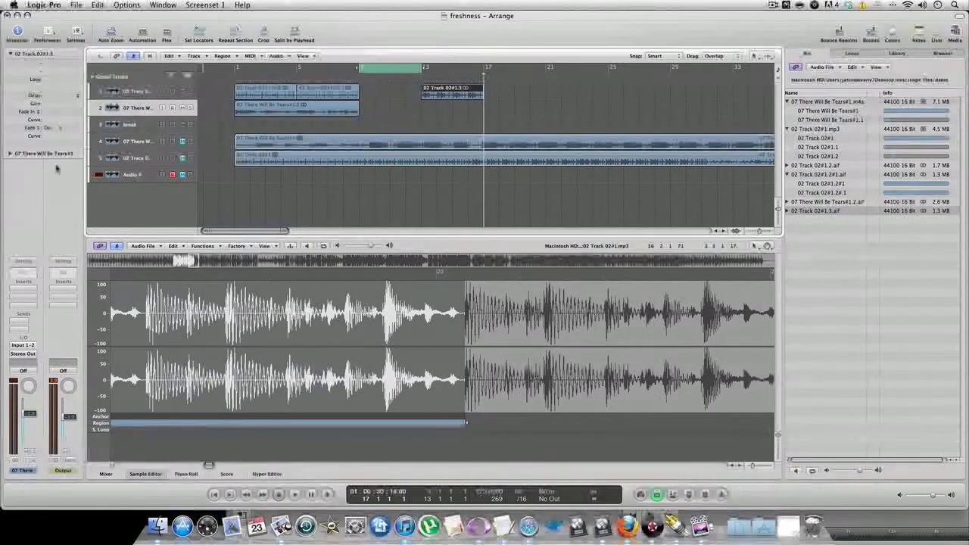
click(140, 92)
key(super+v)
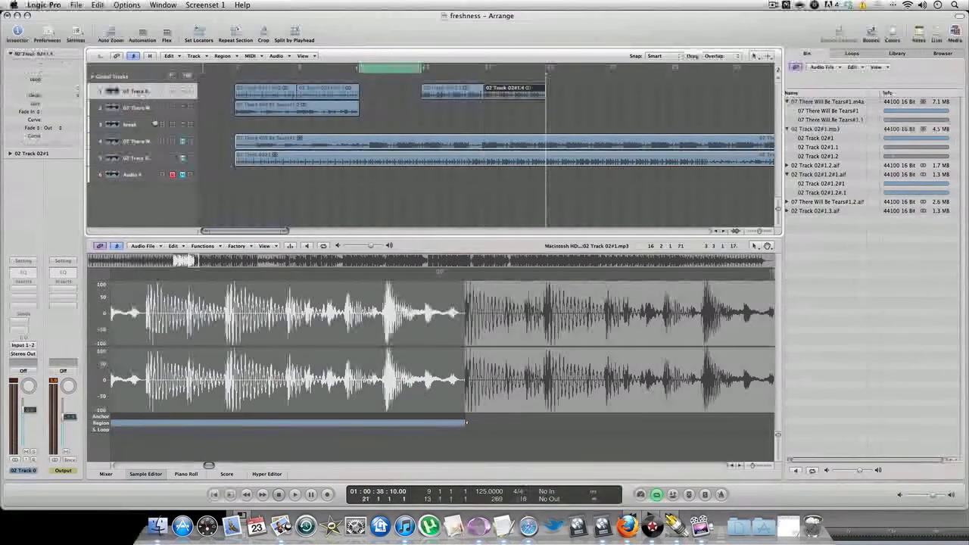
drag(602, 89, 513, 88)
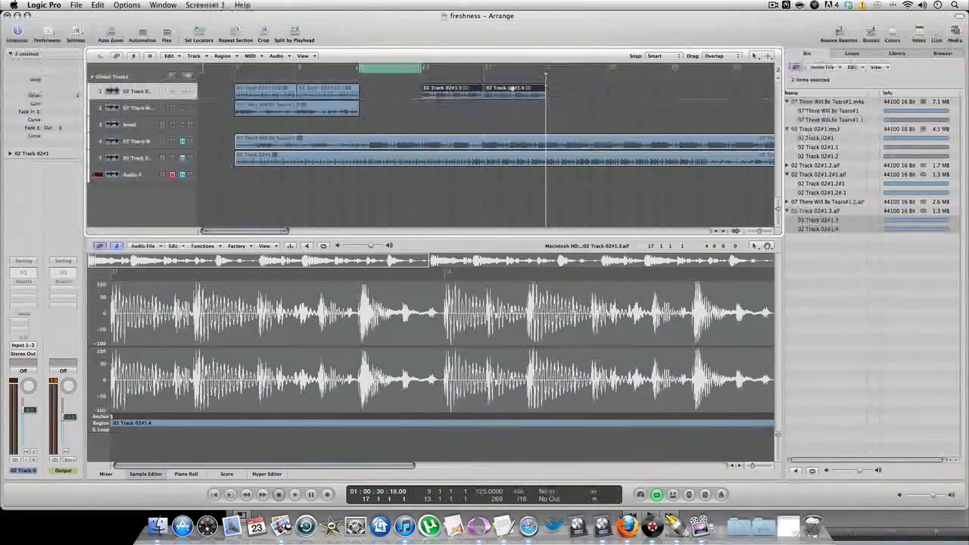
- Extend the cycle range to bar 17 and copy region 07 There Will Be Tears#1.2 to bar 9 on the second track
right_click(323, 111)
click(345, 120)
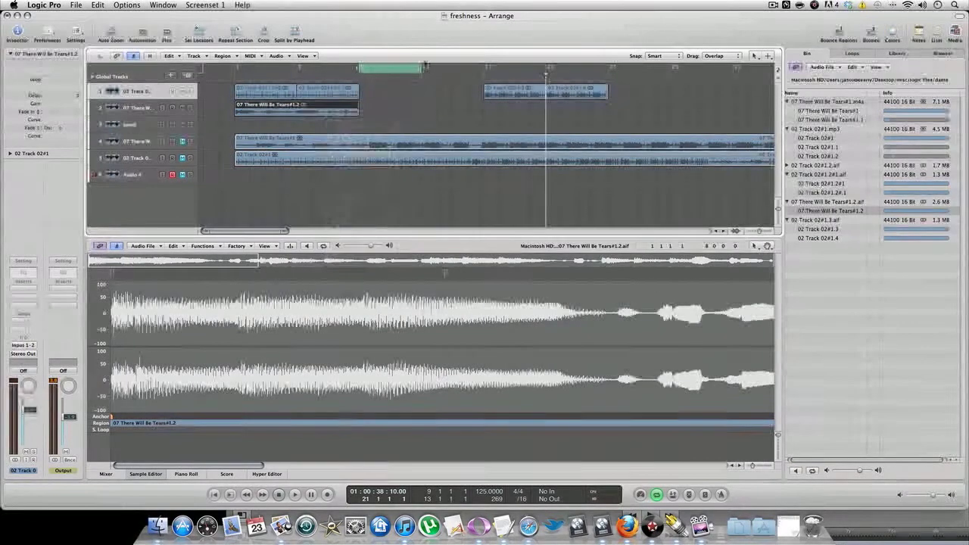
drag(424, 68, 484, 67)
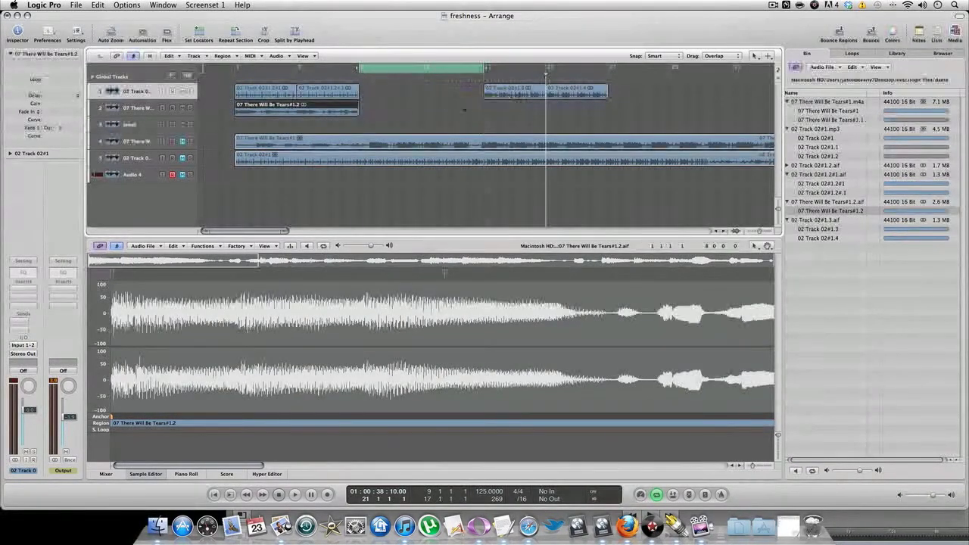
click(246, 494)
click(246, 494)
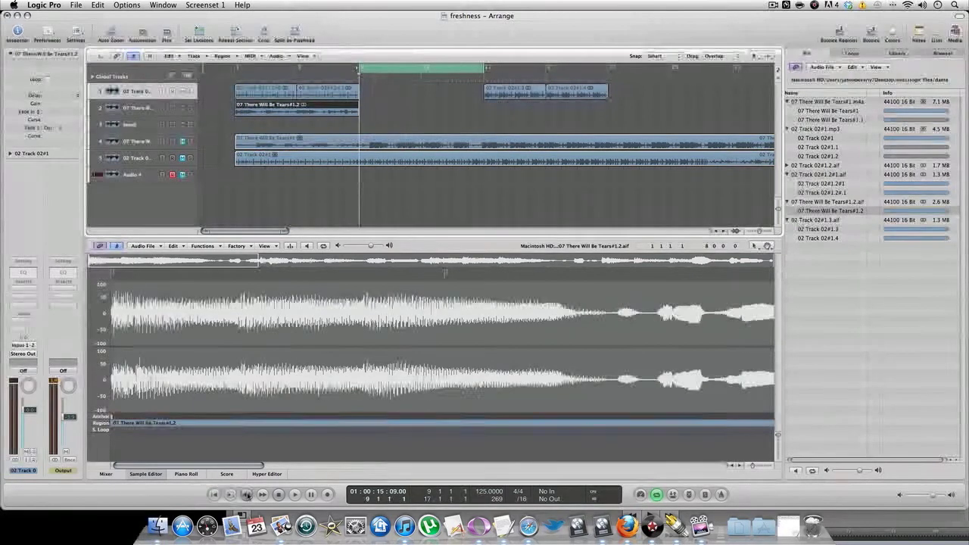
click(127, 110)
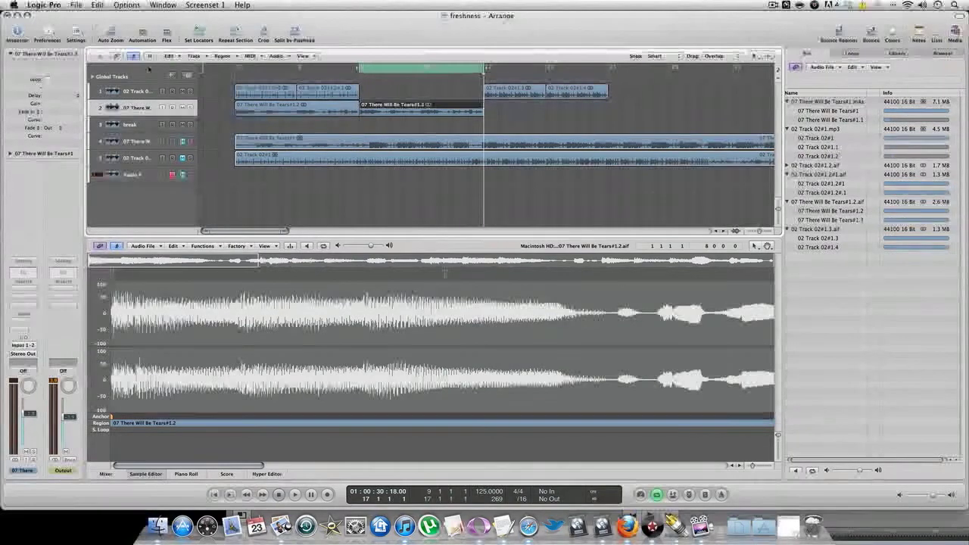
- Add a new audio track below the second one and paste a copy of region 07 There Will Be Tears#1.3 there at bar 17
click(187, 78)
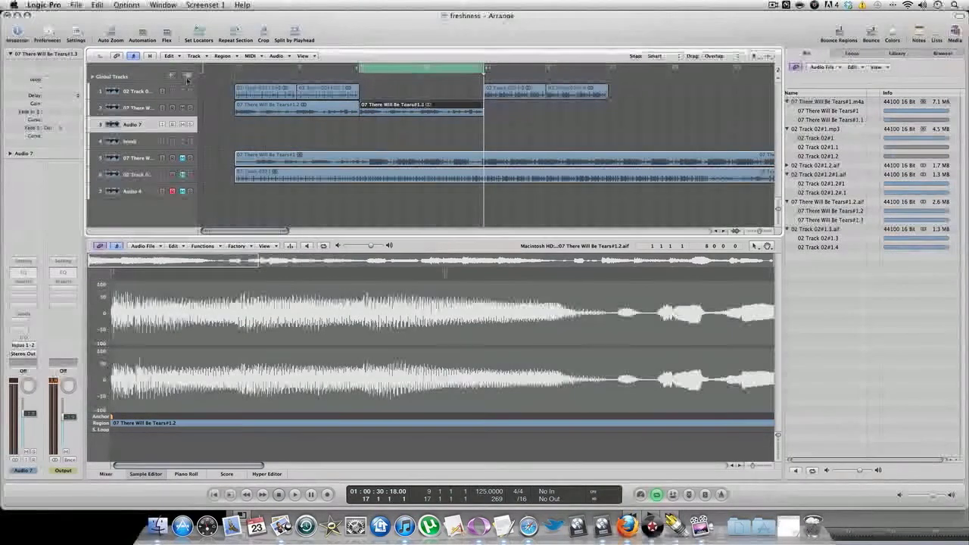
right_click(457, 111)
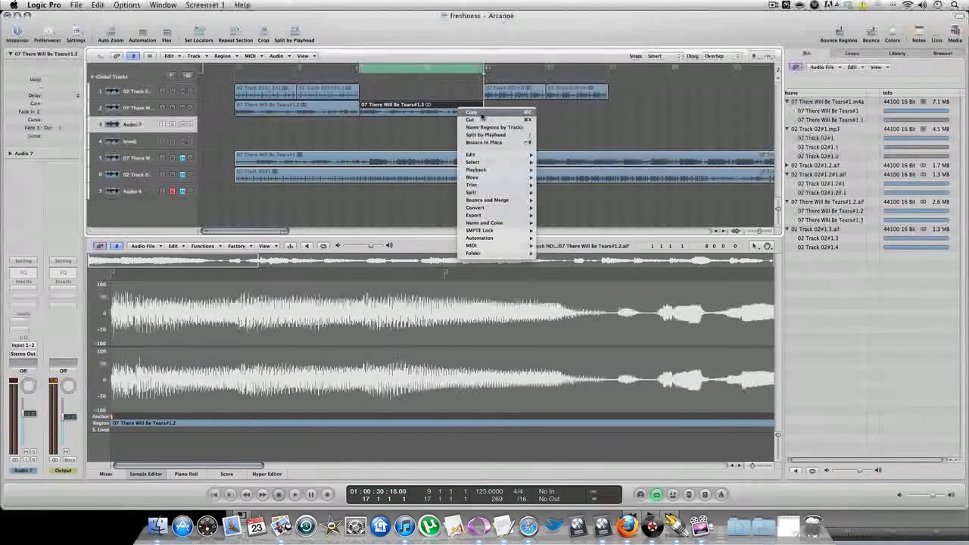
click(481, 113)
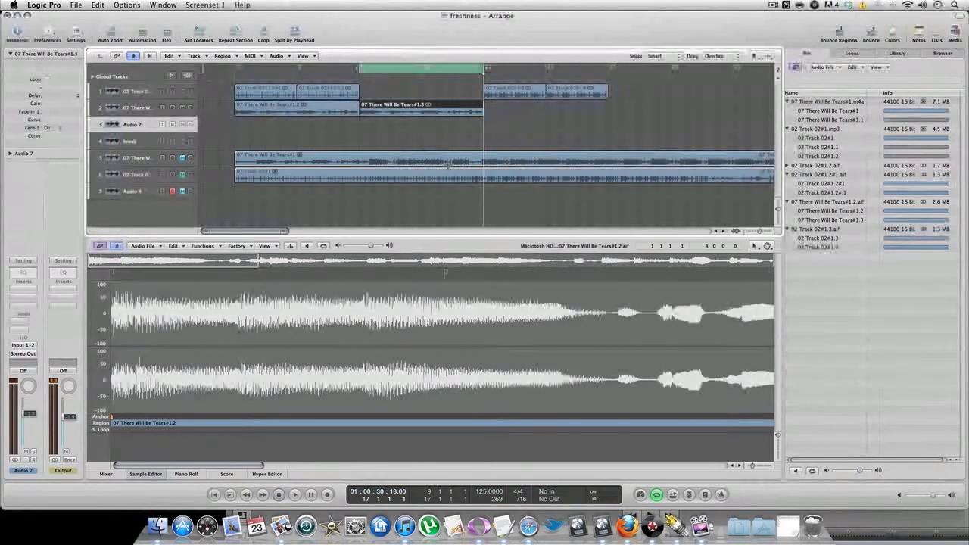
key(super+v)
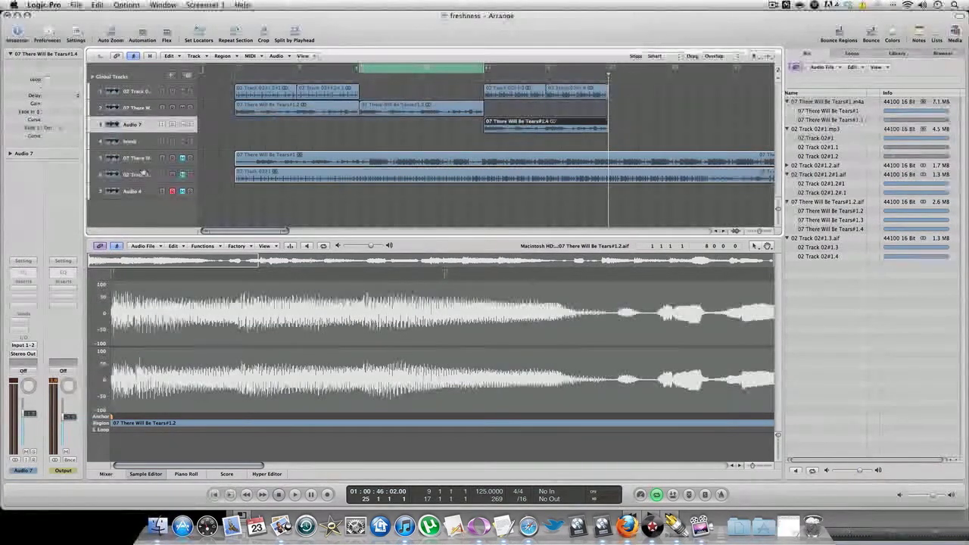
- Insert the Bram @ Smartelectronix SupaTrigga effect on the Audio 7 track
click(27, 291)
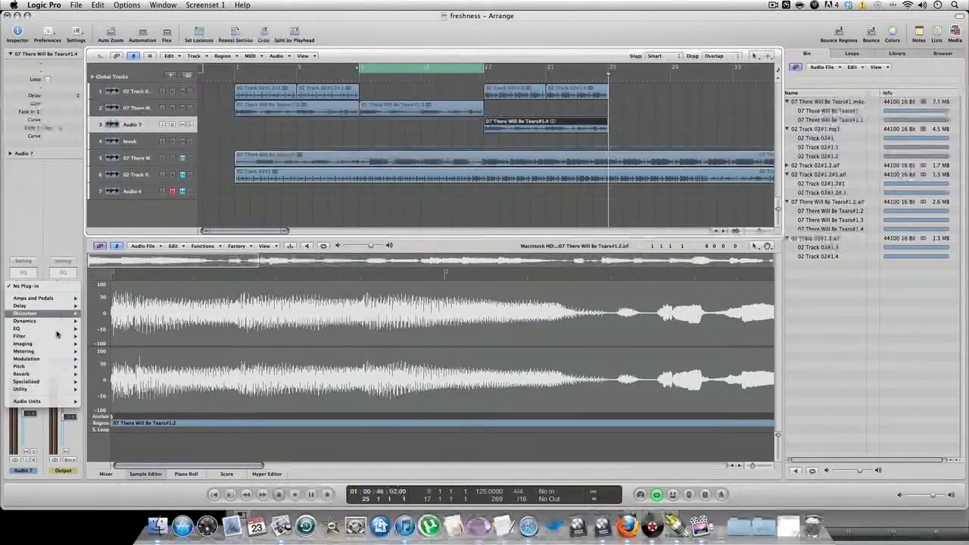
mouse_move(61, 400)
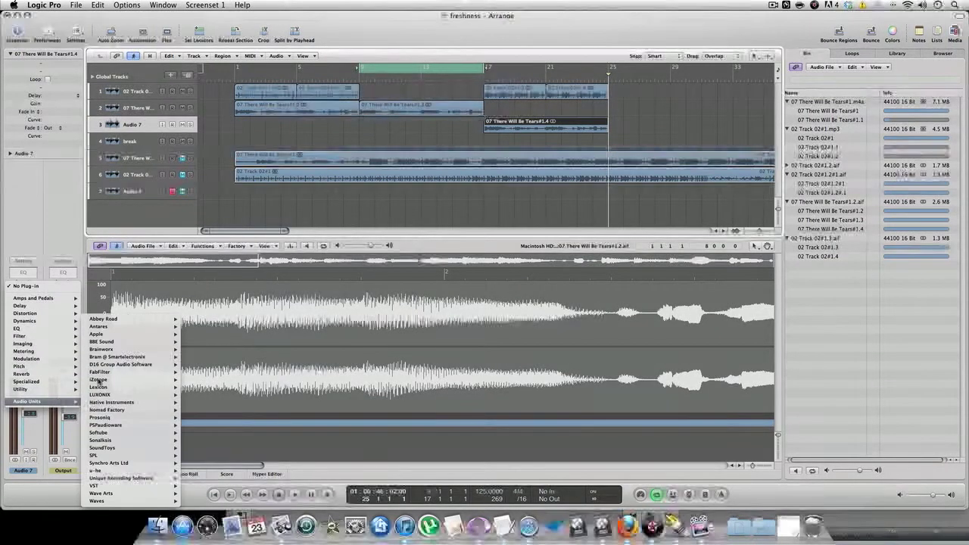
mouse_move(119, 356)
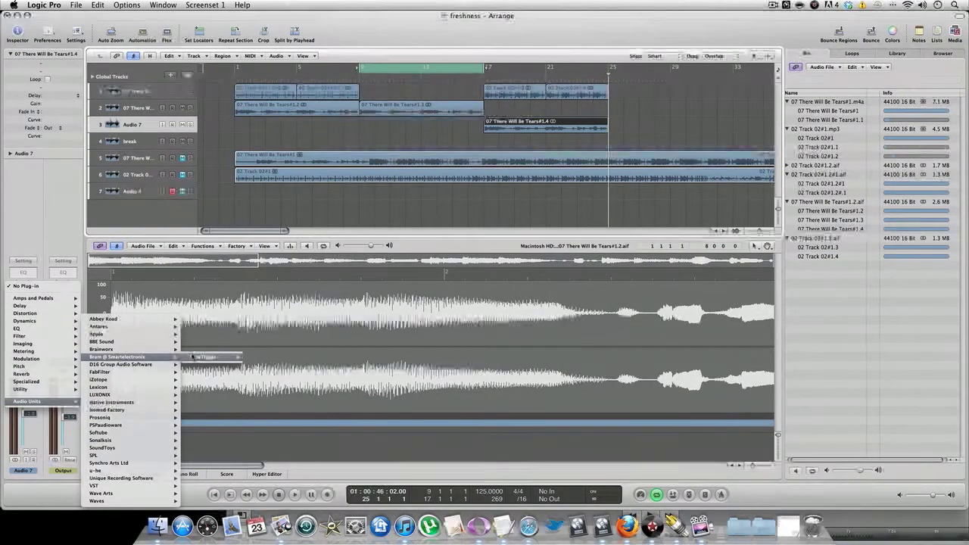
click(219, 356)
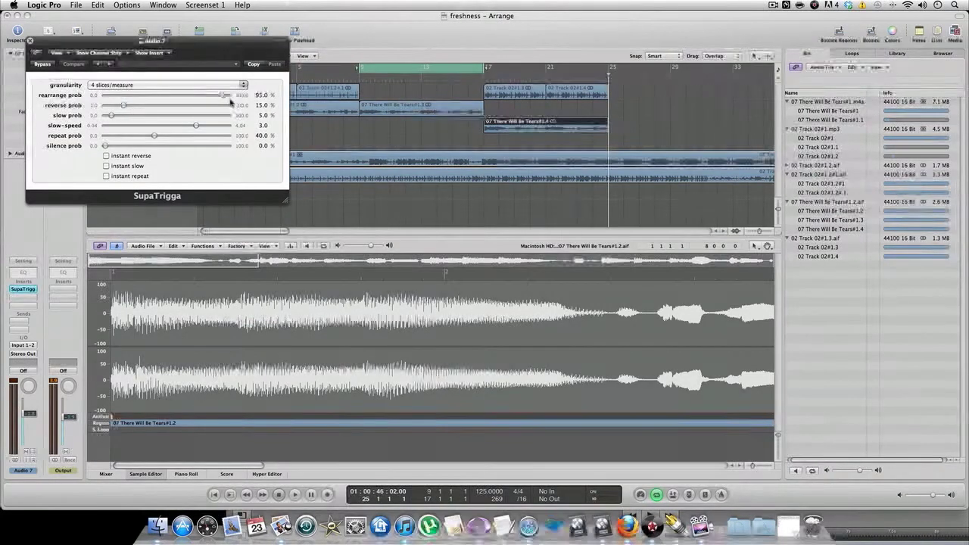
- Set SupaTrigga's reverse prob to 45.7, slow prob to 22.5, slow-speed to 3.107, repeat prob to 46.1 and silence prob to 18.4, and close it
click(124, 105)
drag(161, 106, 161, 135)
drag(105, 145, 125, 146)
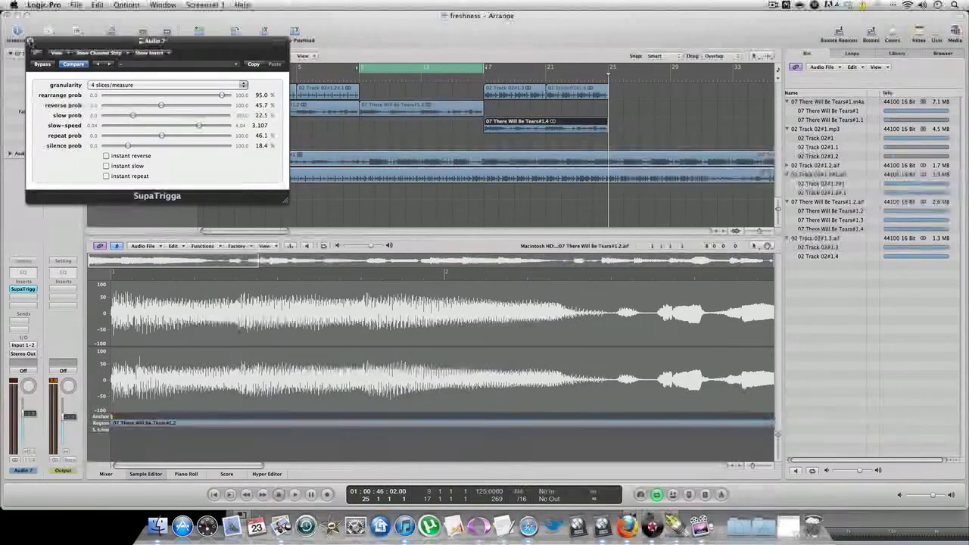
click(30, 41)
- Set the cycle range from bar 1 to bar 25 and play the arrangement
drag(483, 67, 609, 68)
drag(360, 68, 238, 69)
key(space)
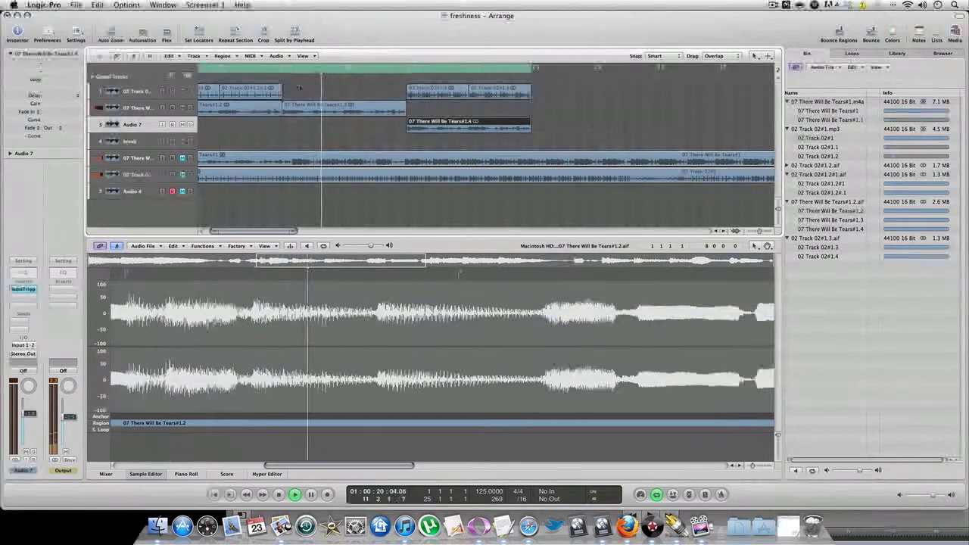
- Change the fade-out type of region 07 There Will Be Tears#1.3, between bars 9 and 17, to Slow Down
click(352, 102)
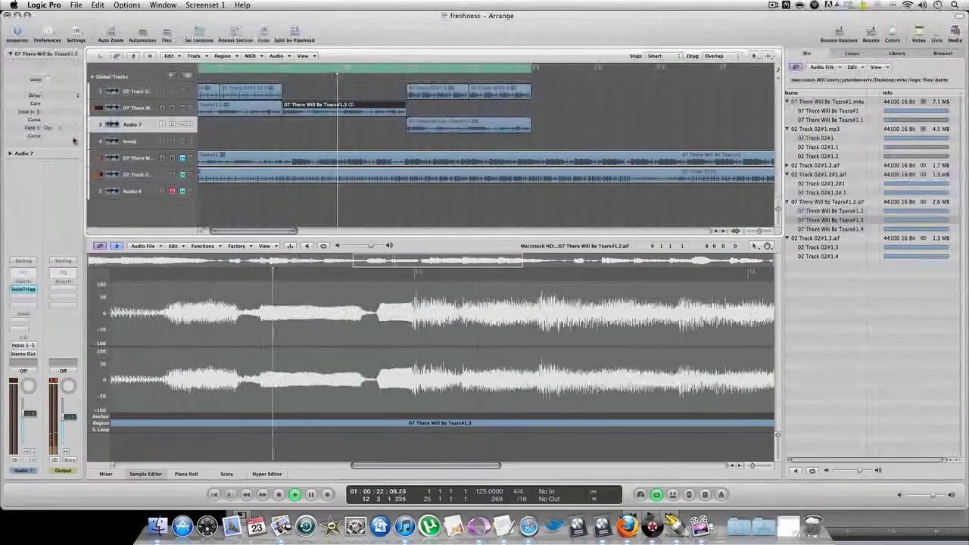
click(37, 131)
click(35, 137)
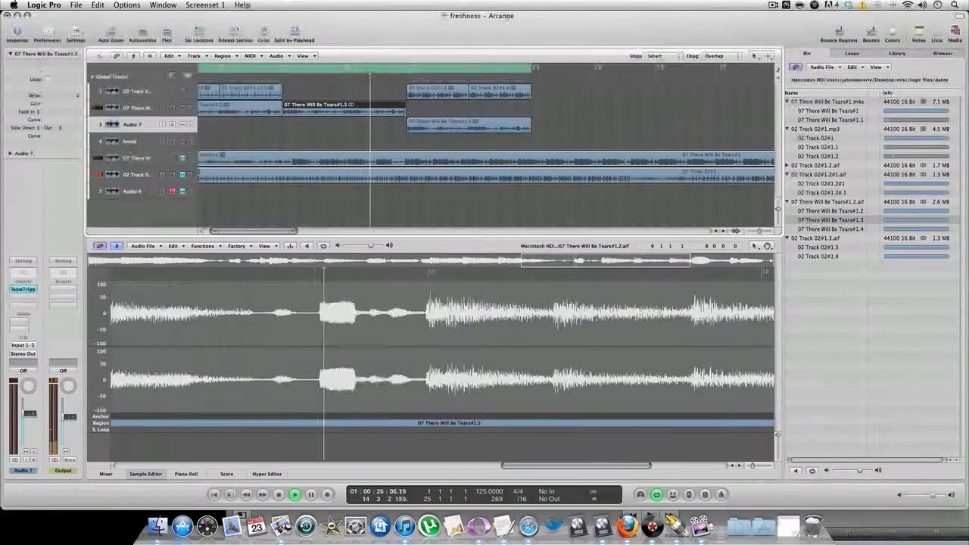
click(768, 56)
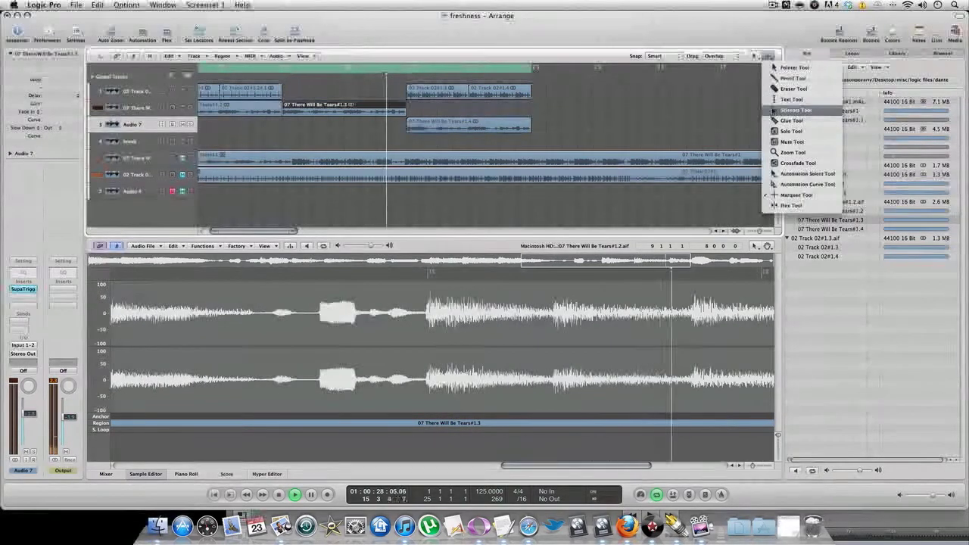
click(666, 115)
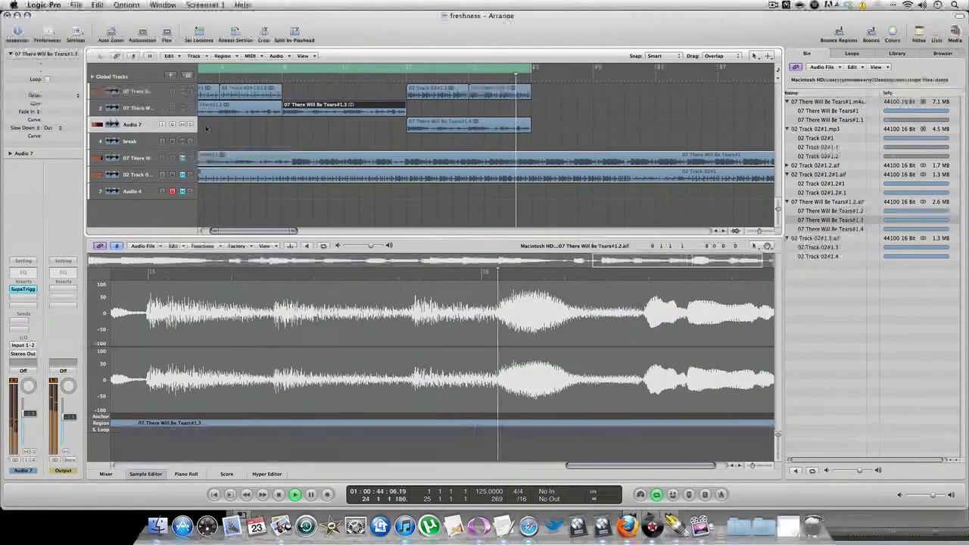
- Mute and unmute the first region, 02 Track 02#1.2#1, at bar 1 during playback
click(251, 96)
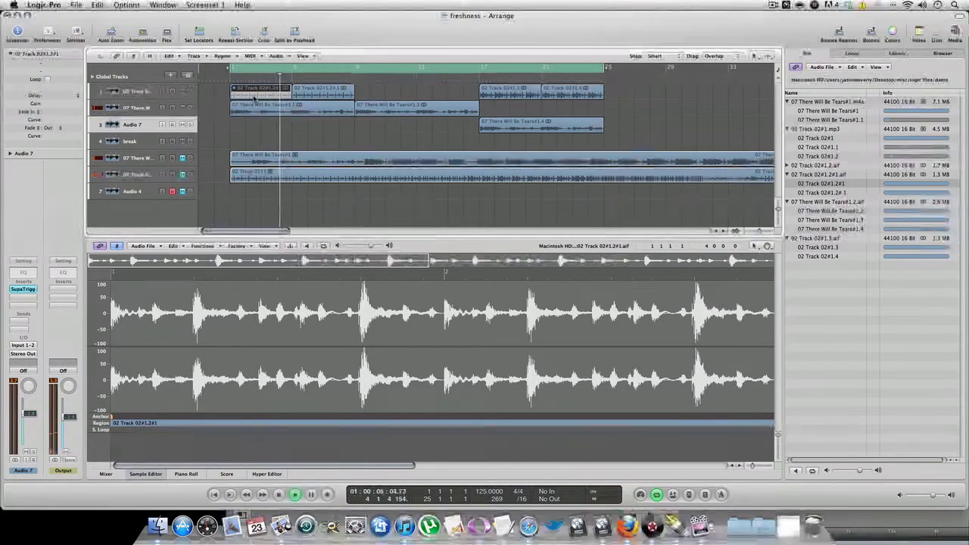
key(m)
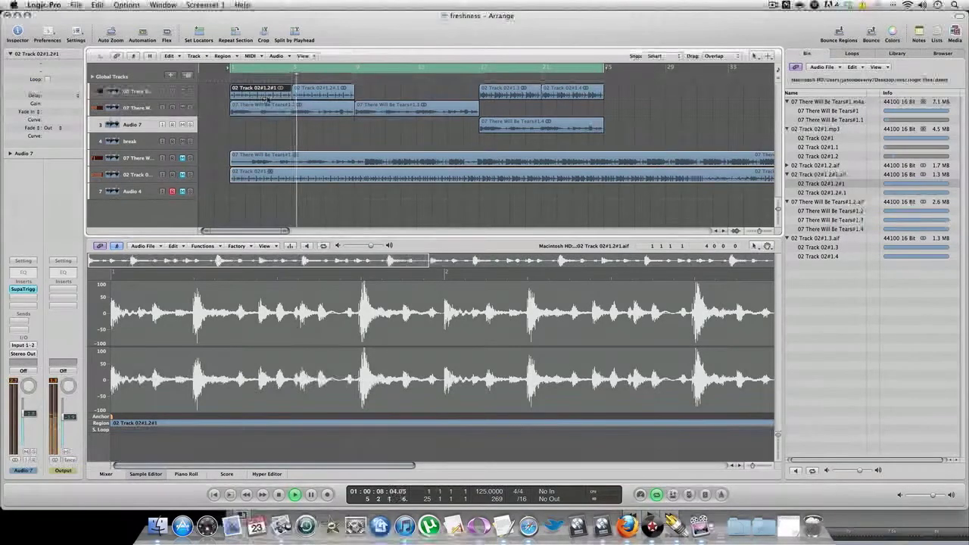